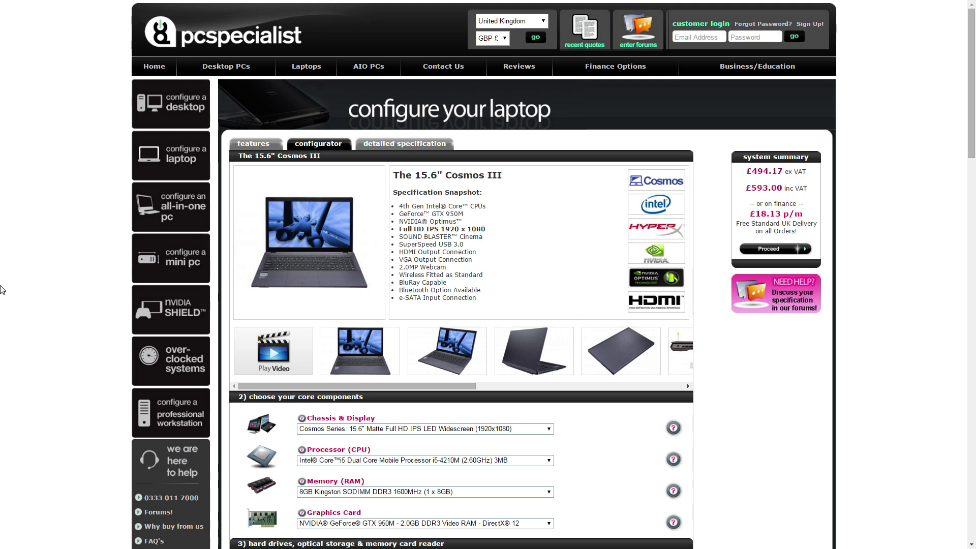
Highlight the £593.00 inc VAT total and the laptop specification text to review them.
scroll(1, 277, down, 2)
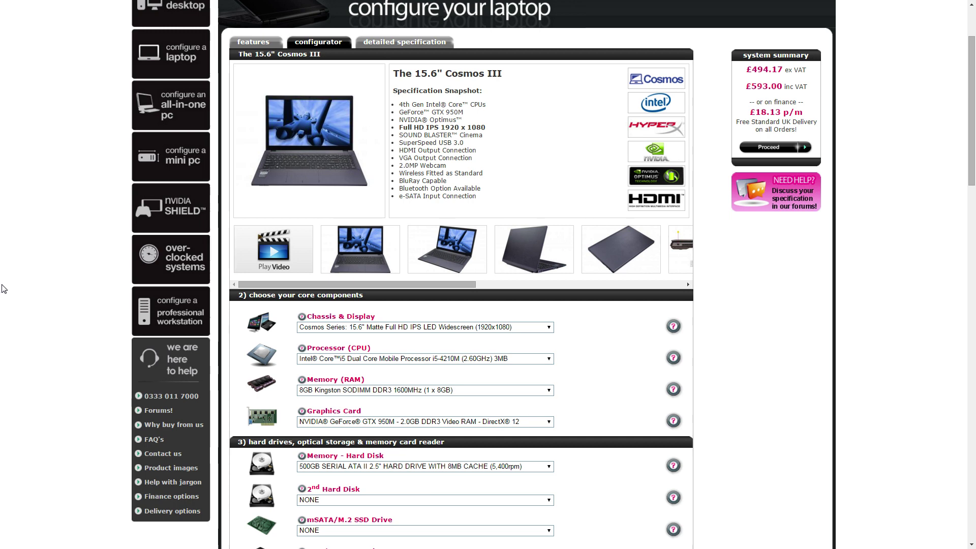
scroll(4, 289, up, 2)
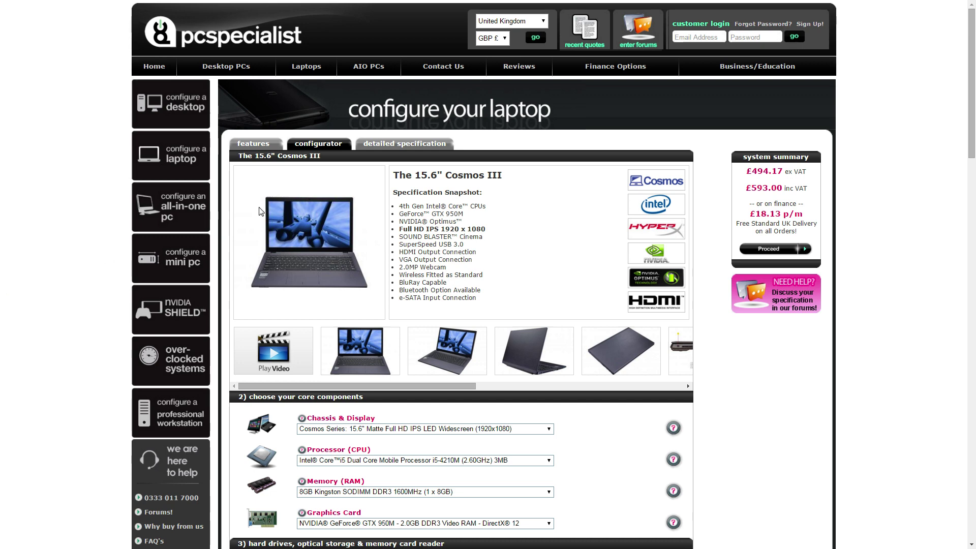
drag(745, 191, 808, 189)
click(808, 189)
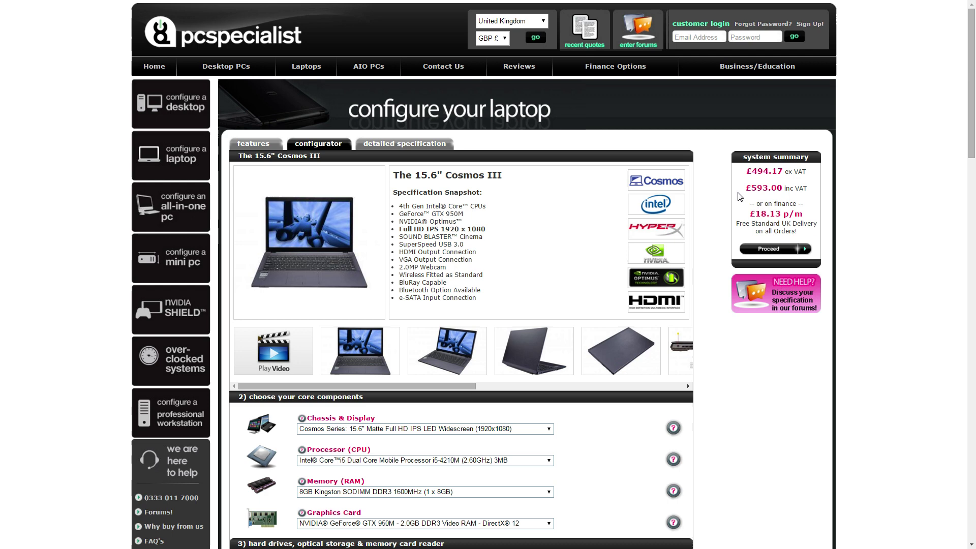
drag(746, 189, 827, 189)
click(815, 191)
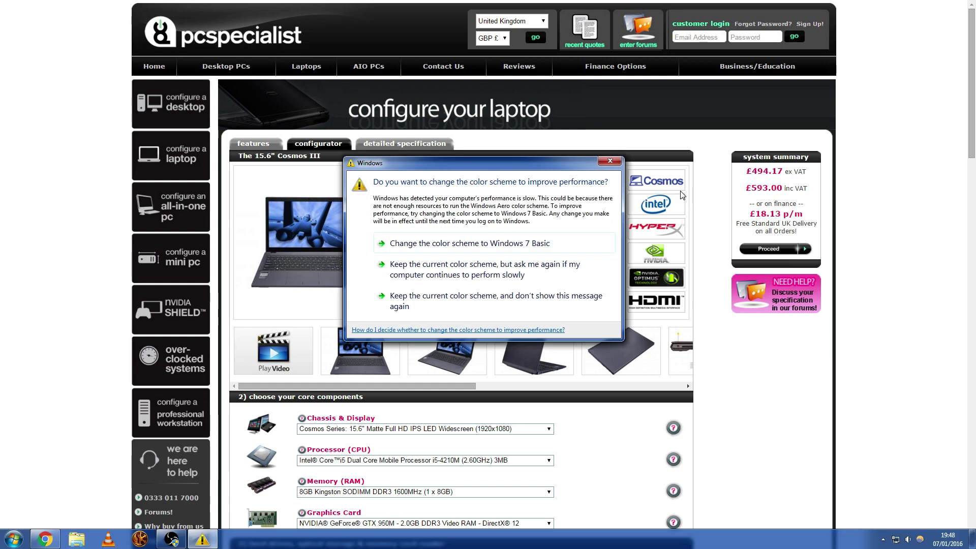
Dismiss the Windows colour-scheme prompt and browse the Cosmos III configuration.
click(606, 163)
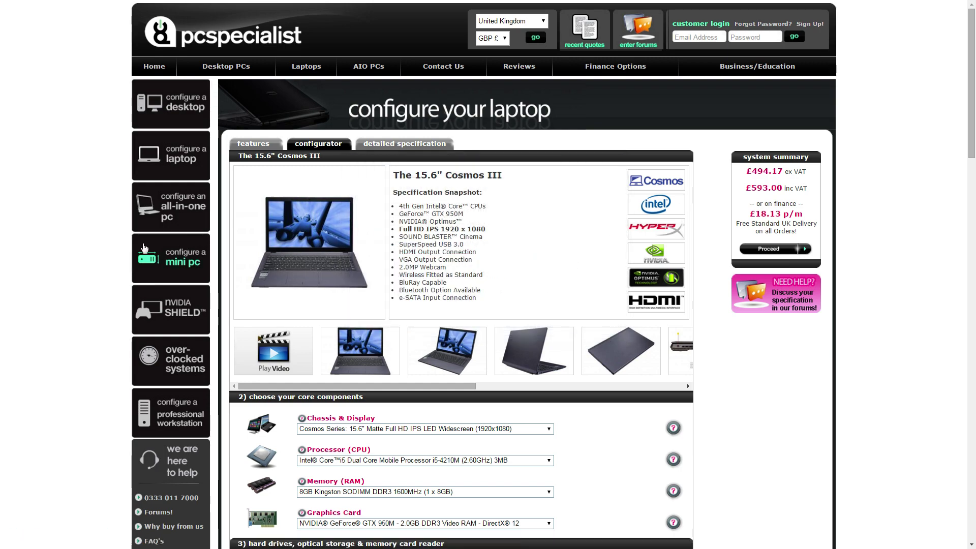
scroll(65, 269, down, 3)
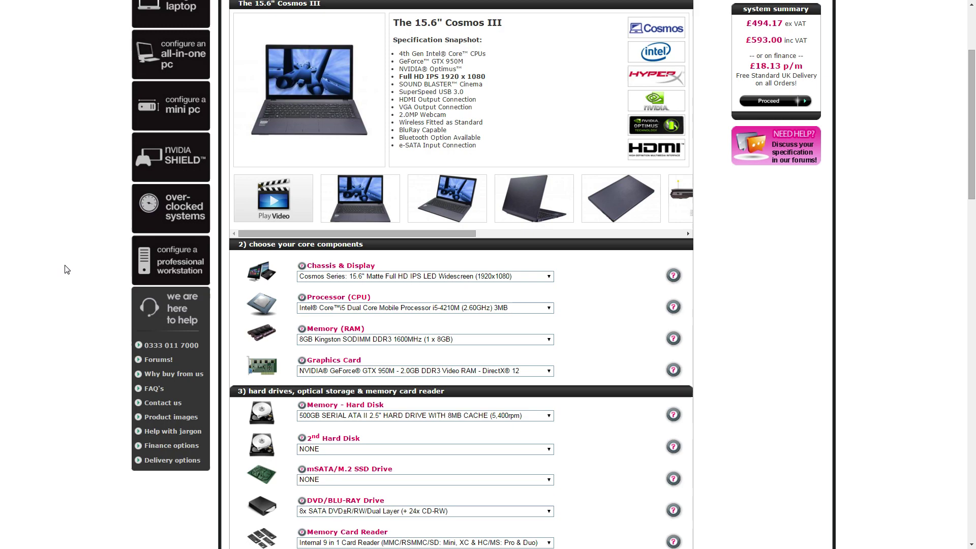
scroll(65, 269, up, 2)
scroll(66, 268, down, 2)
scroll(66, 269, up, 3)
scroll(65, 269, down, 3)
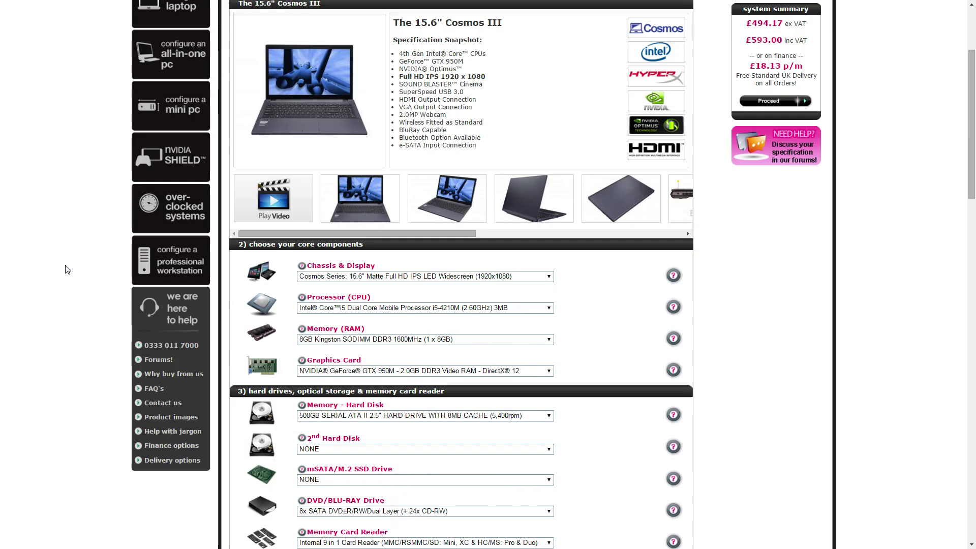
scroll(69, 269, up, 2)
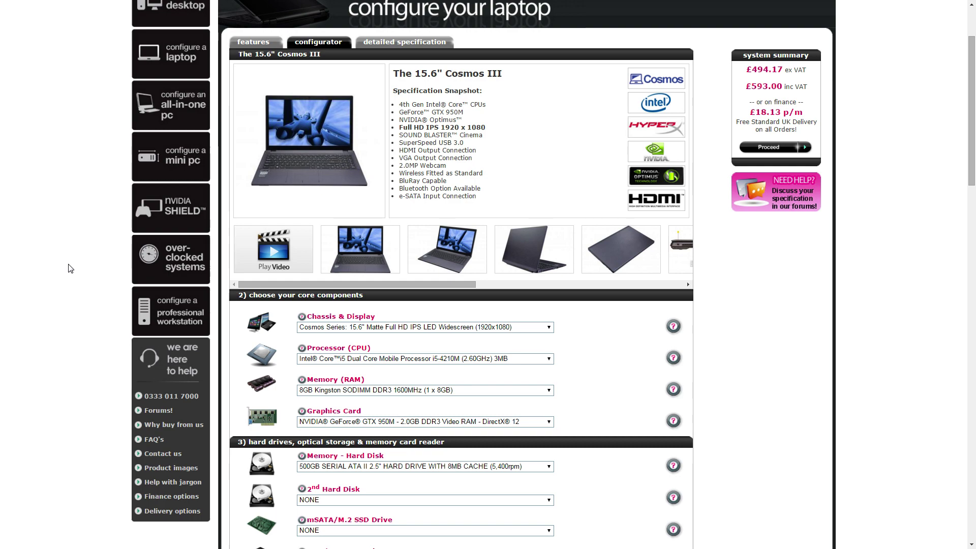
scroll(70, 268, down, 2)
scroll(70, 268, up, 2)
scroll(70, 268, down, 1)
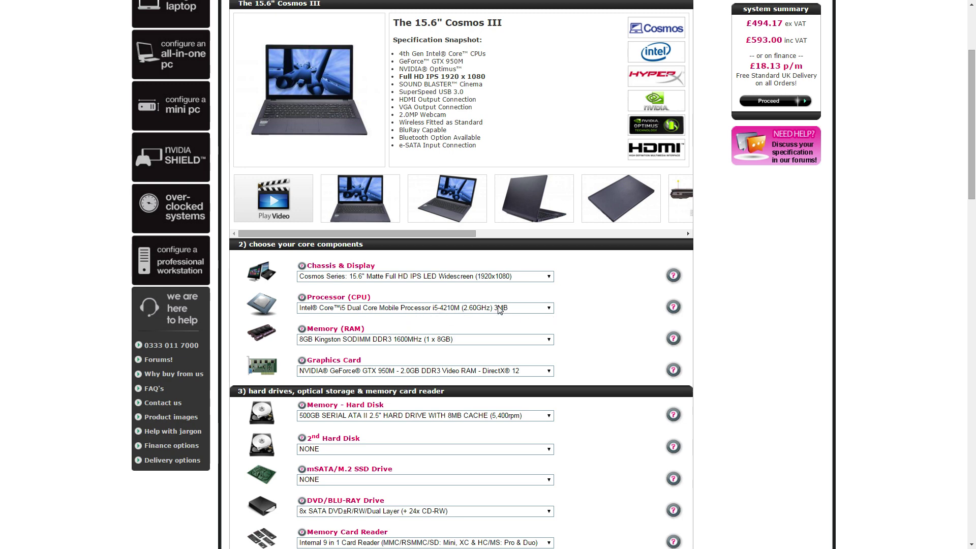
Try the cheaper i3-4100M processor, then switch back to the i5-4210M.
click(510, 311)
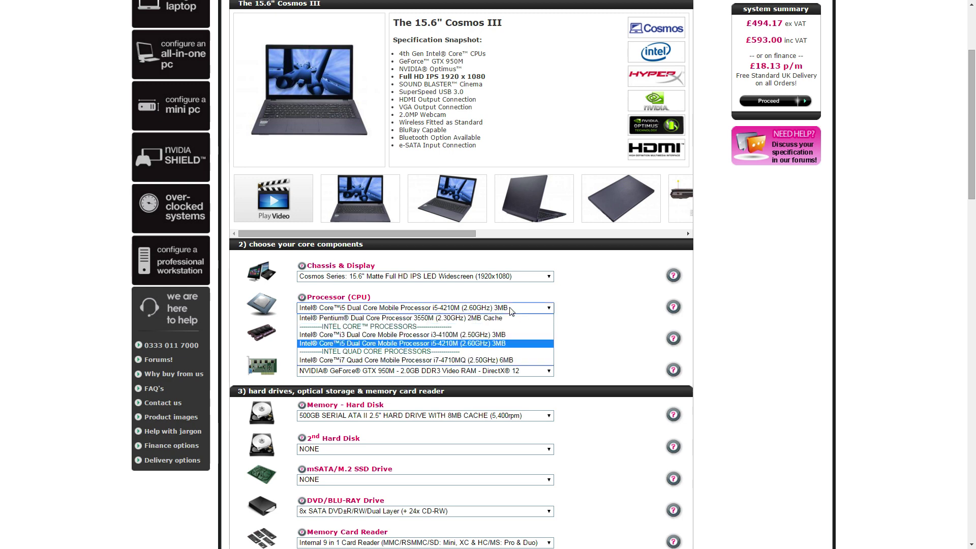
click(369, 335)
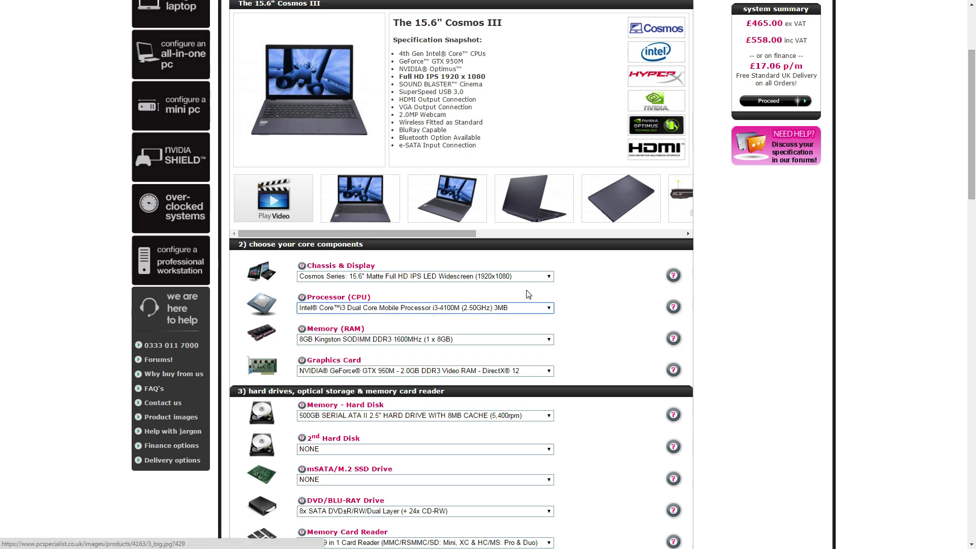
scroll(528, 294, up, 3)
scroll(528, 294, down, 2)
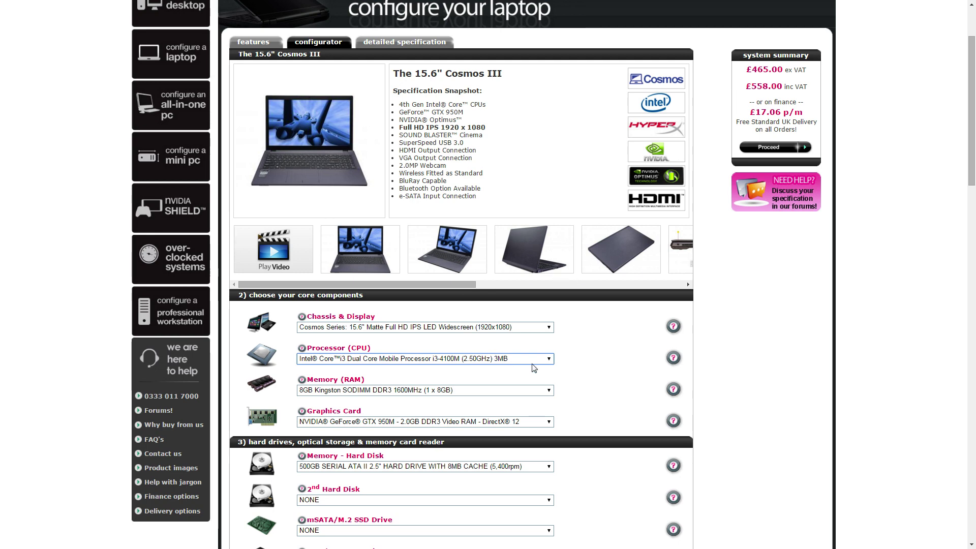
scroll(619, 382, down, 1)
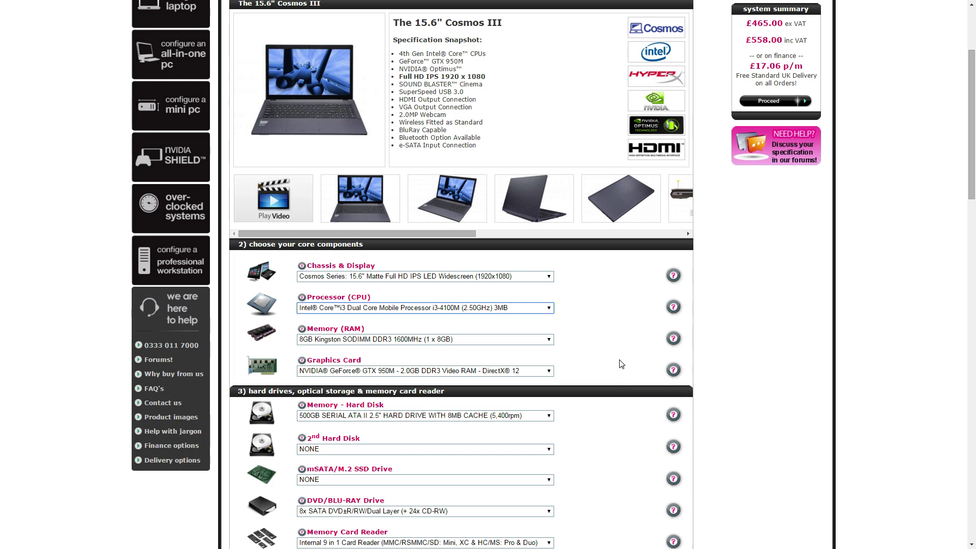
click(514, 308)
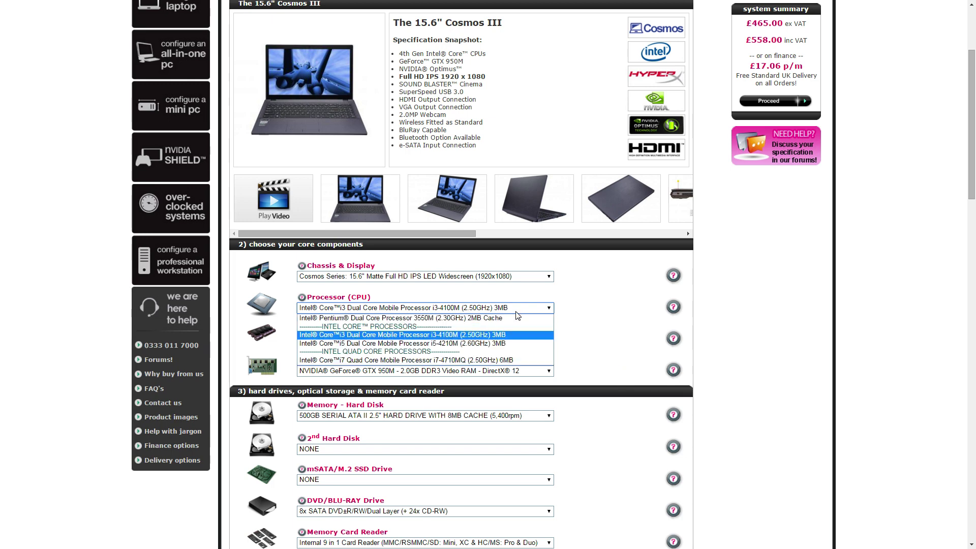
click(452, 343)
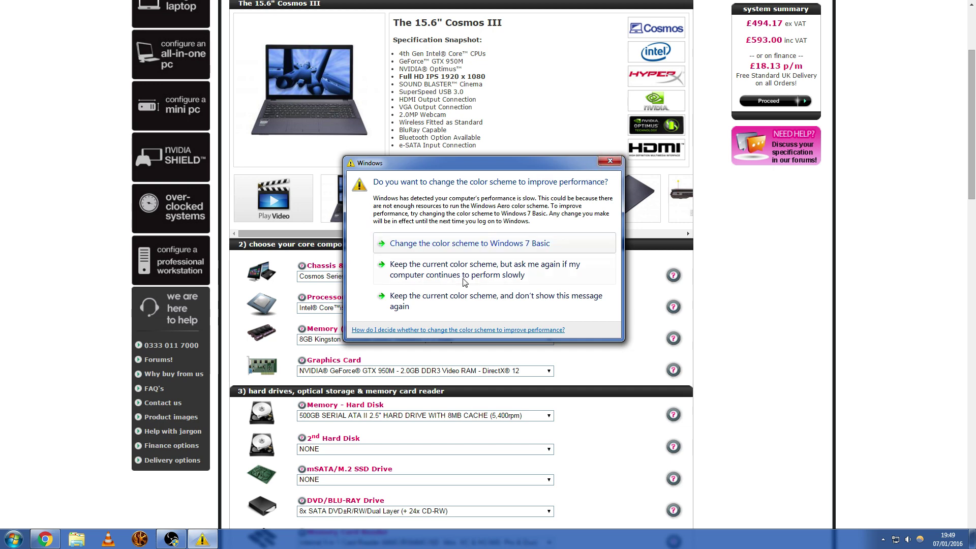
Keep the current Windows colour scheme and stop the prompt from appearing again.
click(448, 304)
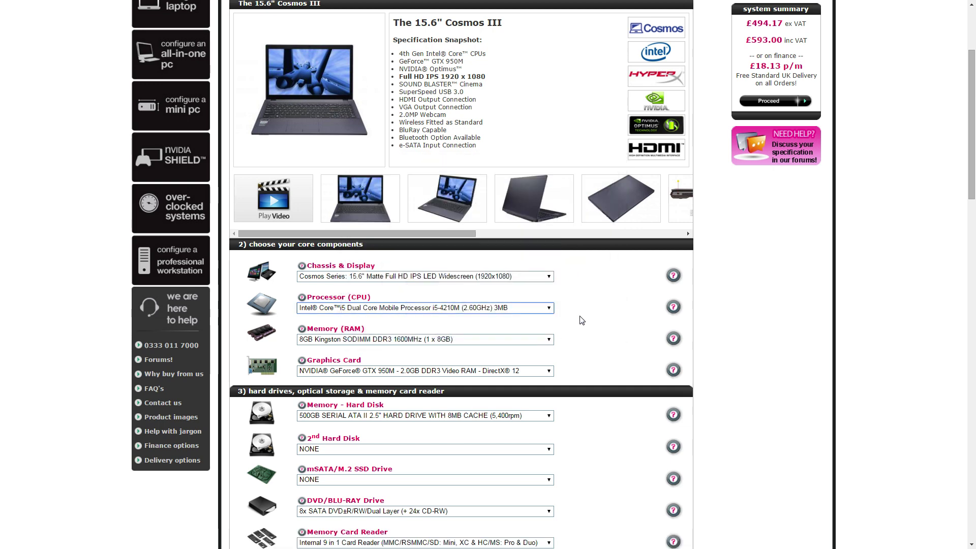
scroll(592, 340, down, 2)
scroll(592, 334, up, 1)
scroll(593, 334, up, 1)
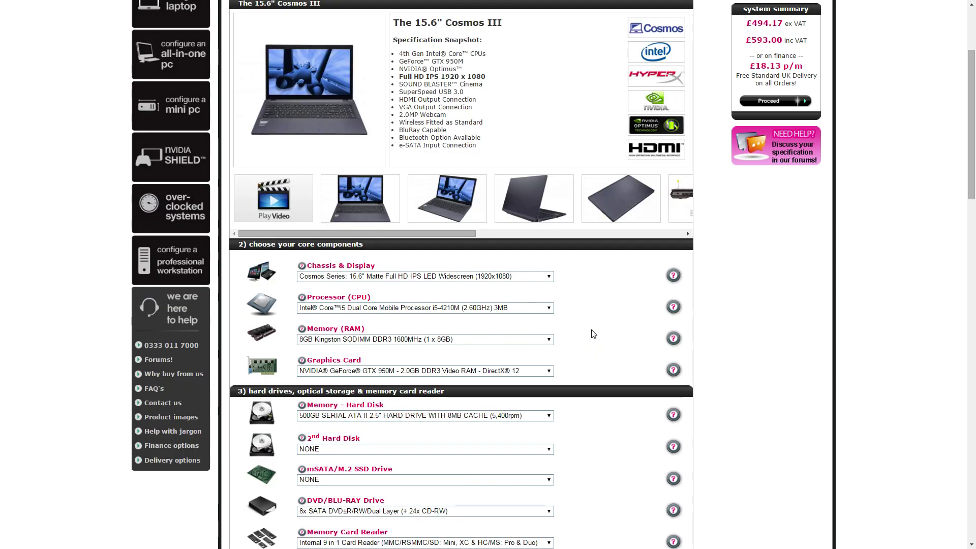
scroll(592, 333, up, 1)
scroll(592, 334, down, 2)
scroll(593, 333, up, 2)
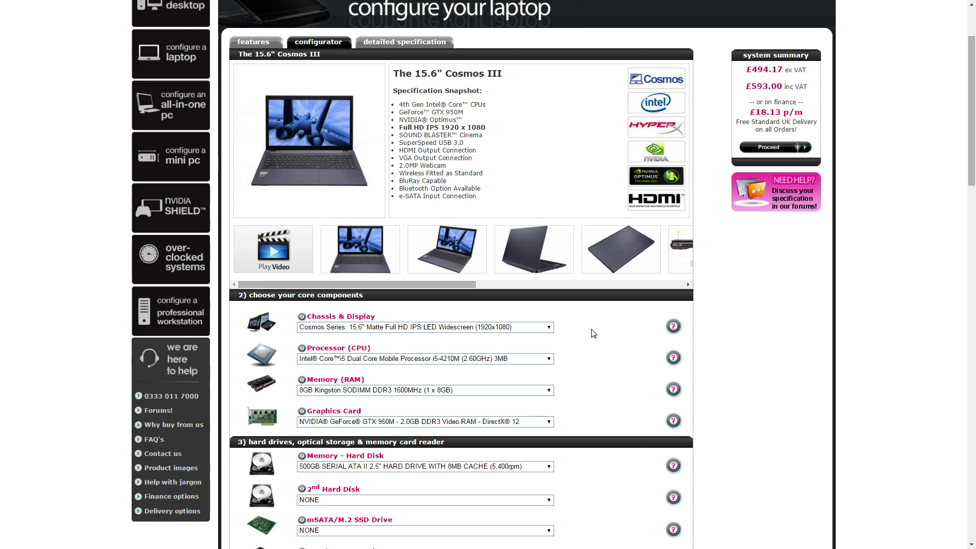
scroll(592, 333, down, 2)
scroll(593, 333, up, 2)
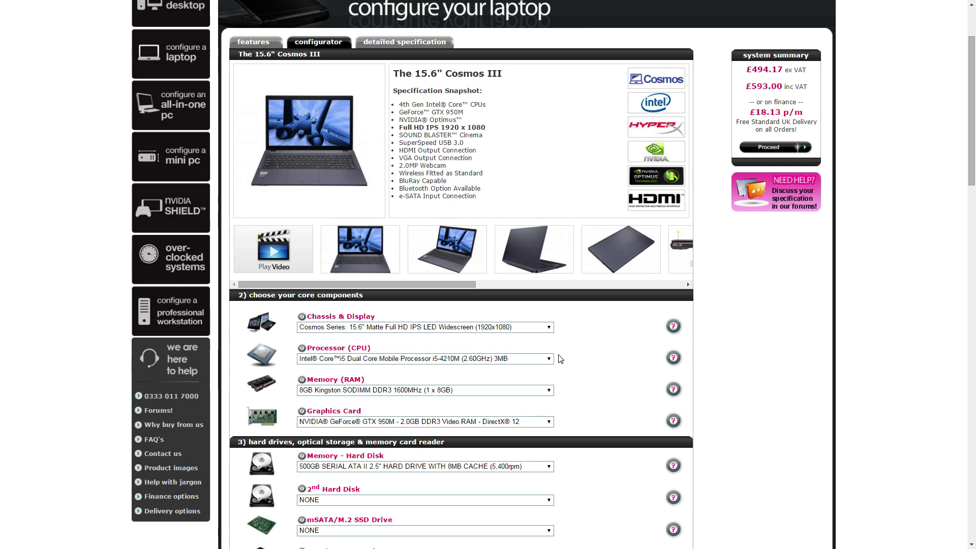
scroll(571, 390, down, 2)
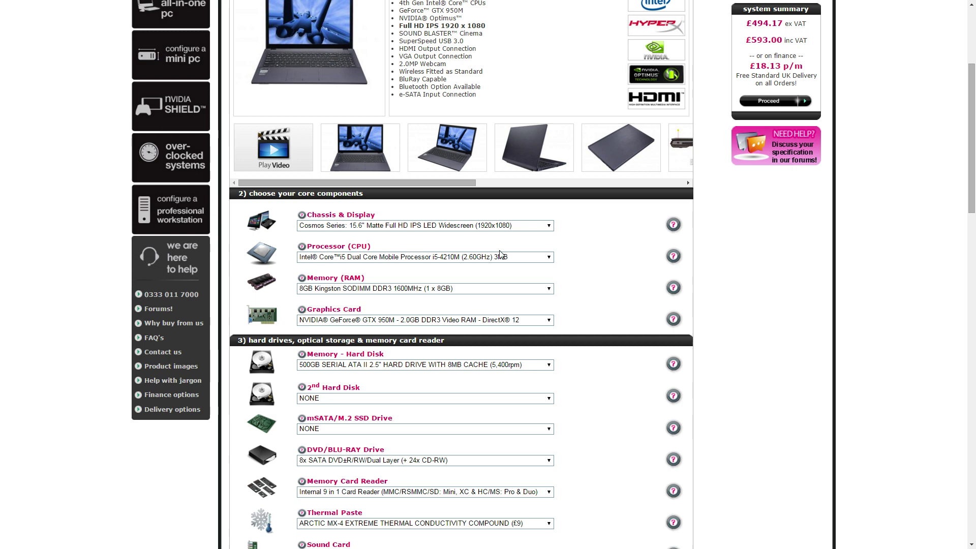
Try the i3-4100M processor, then restore the i5-4210M.
scroll(606, 290, up, 1)
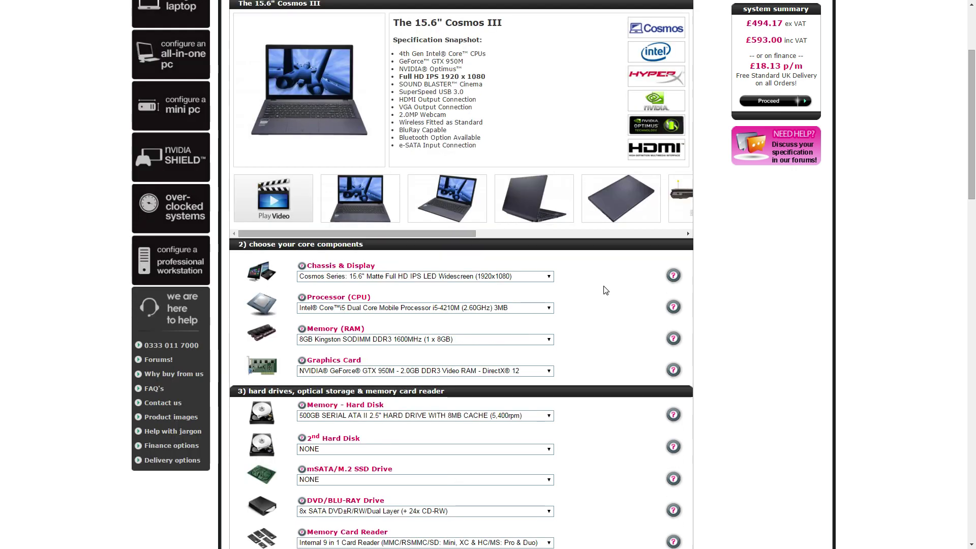
click(472, 308)
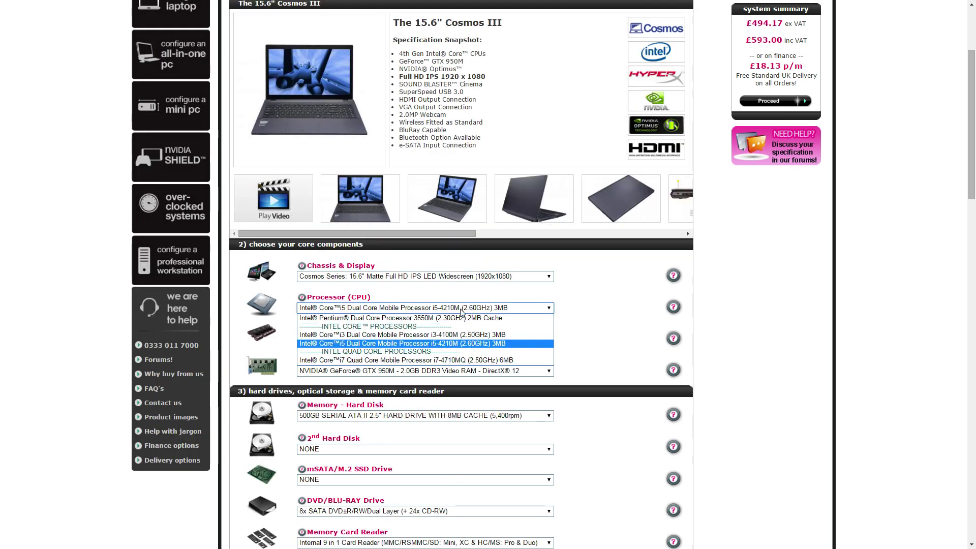
click(399, 335)
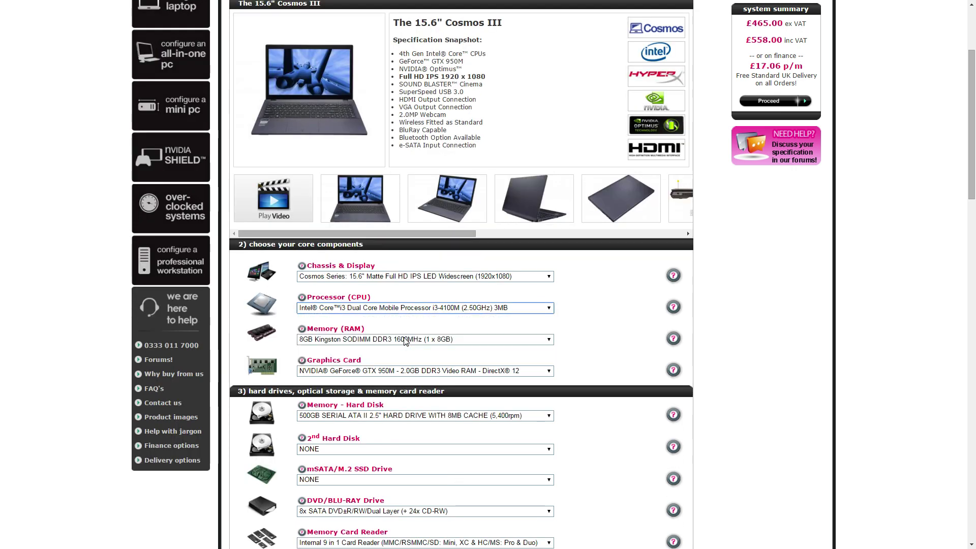
click(454, 309)
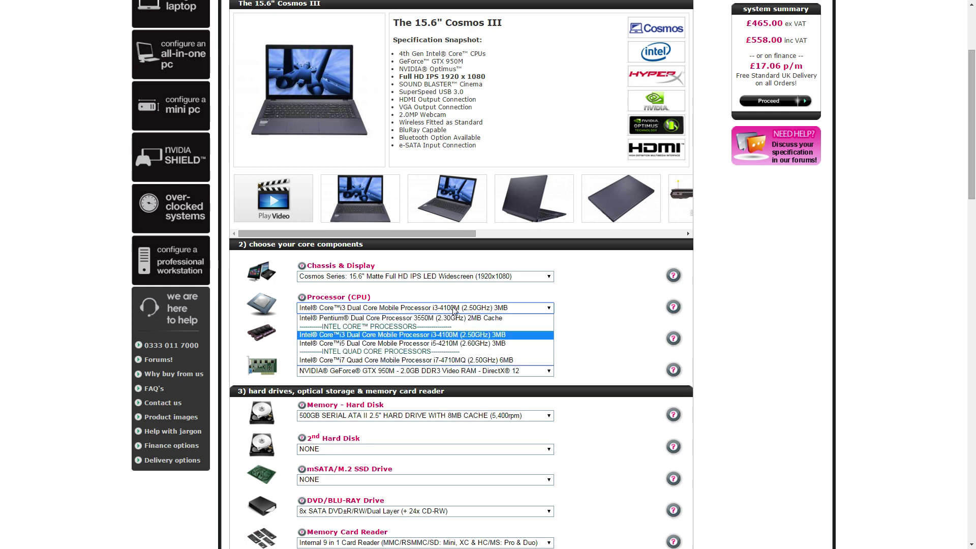
click(429, 347)
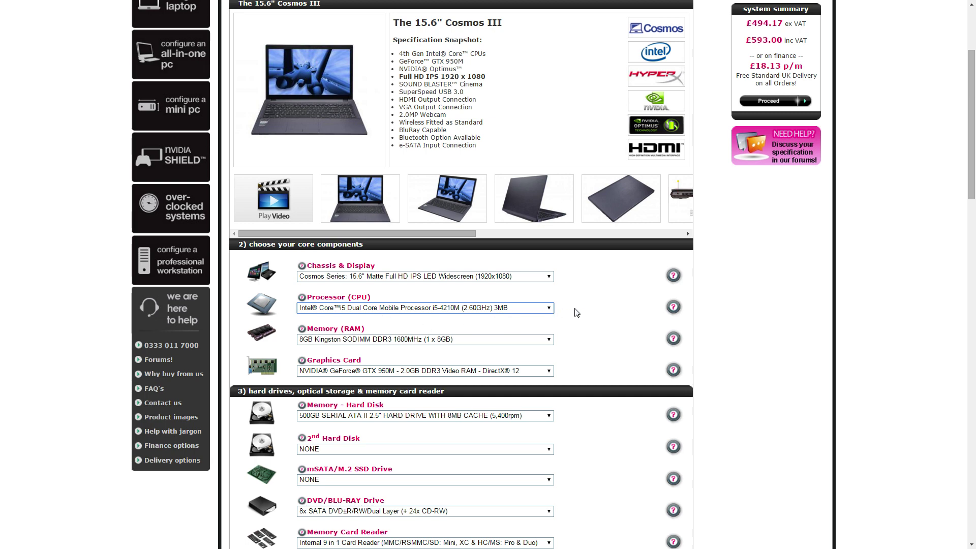
Cycle the processor through Pentium 3550M and i3-4100M, ending on the i5-4210M.
click(485, 311)
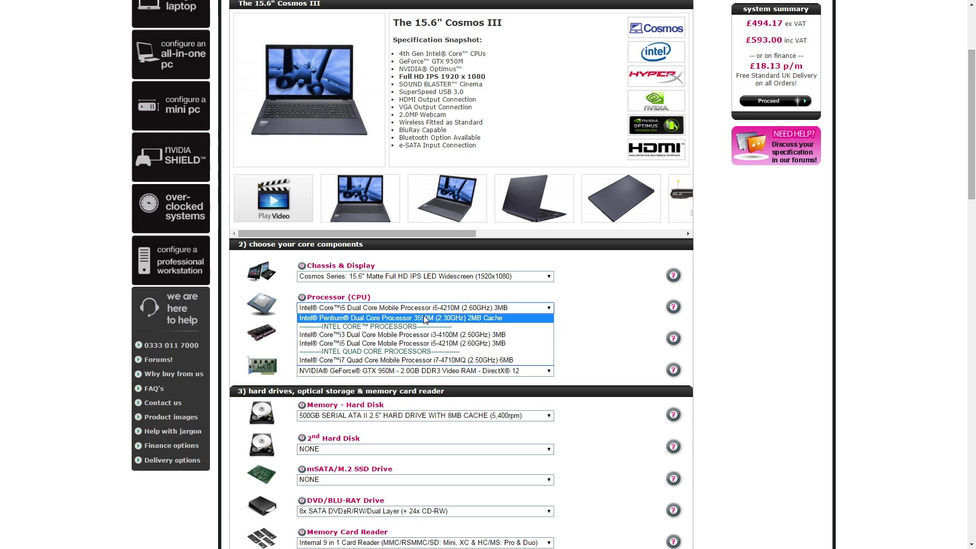
click(427, 317)
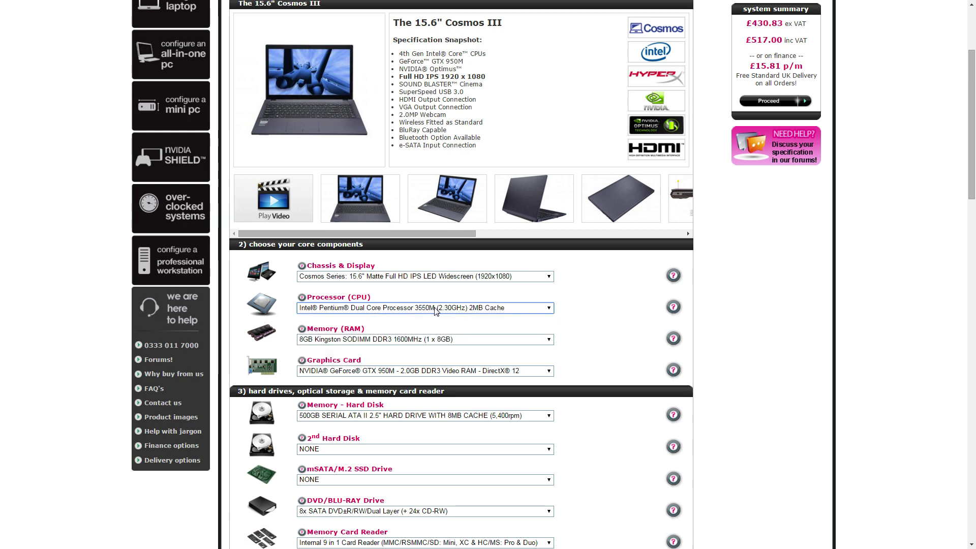
click(434, 309)
click(427, 334)
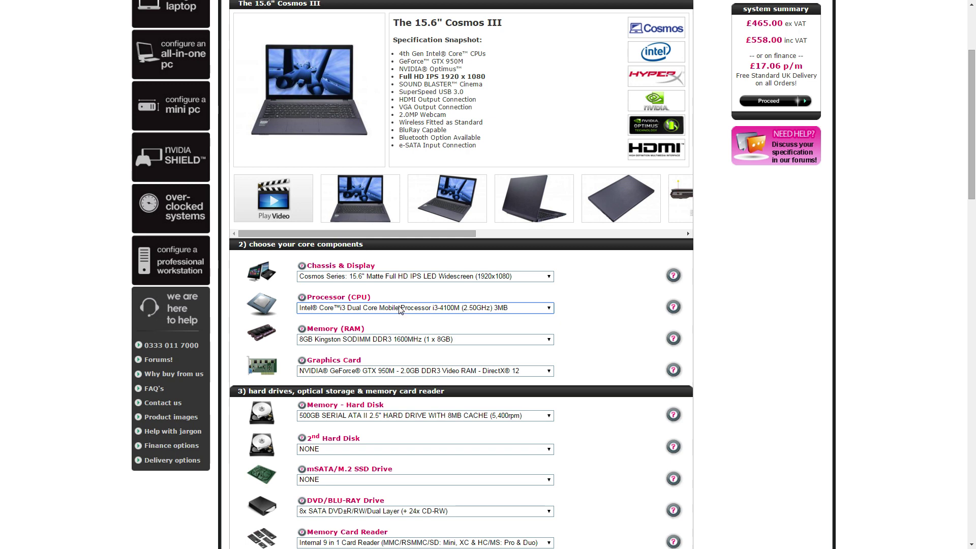
click(397, 311)
click(392, 343)
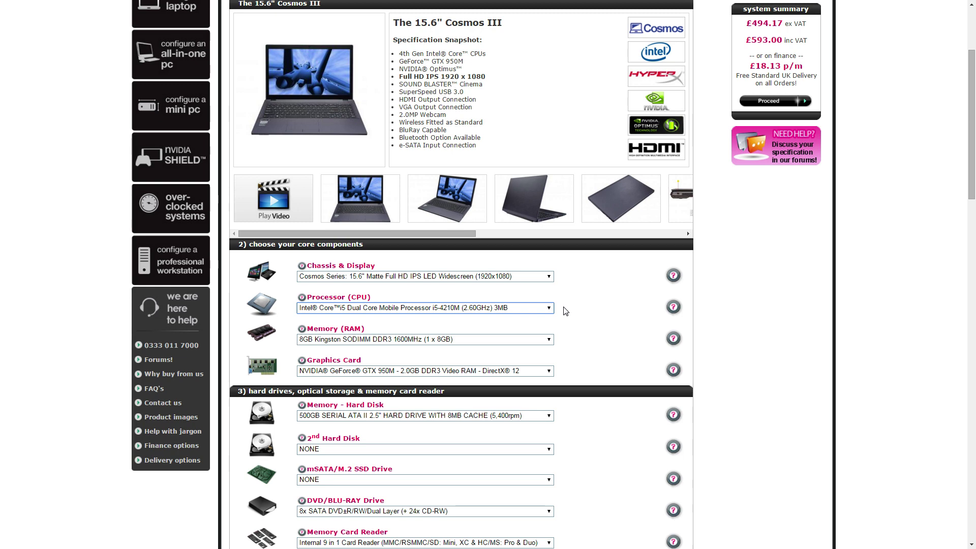
click(529, 309)
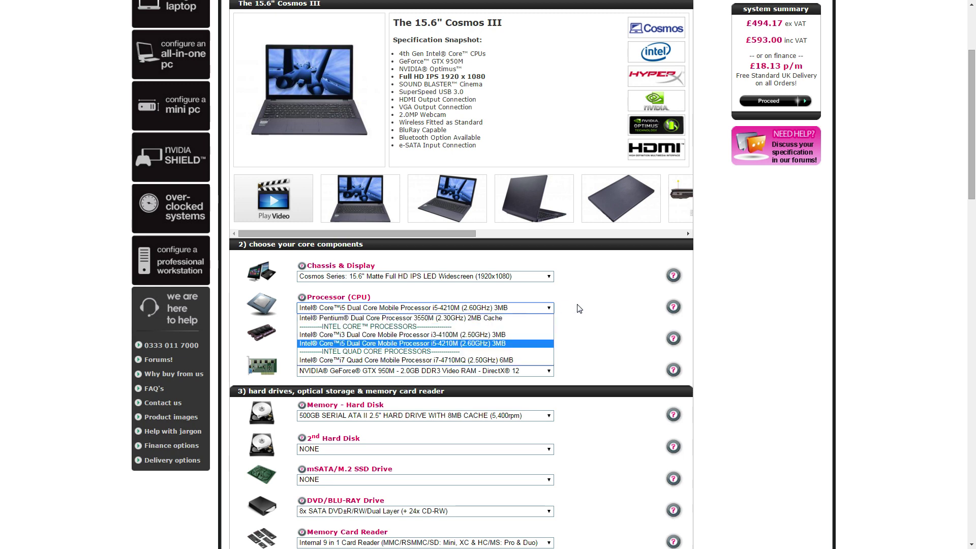
click(450, 361)
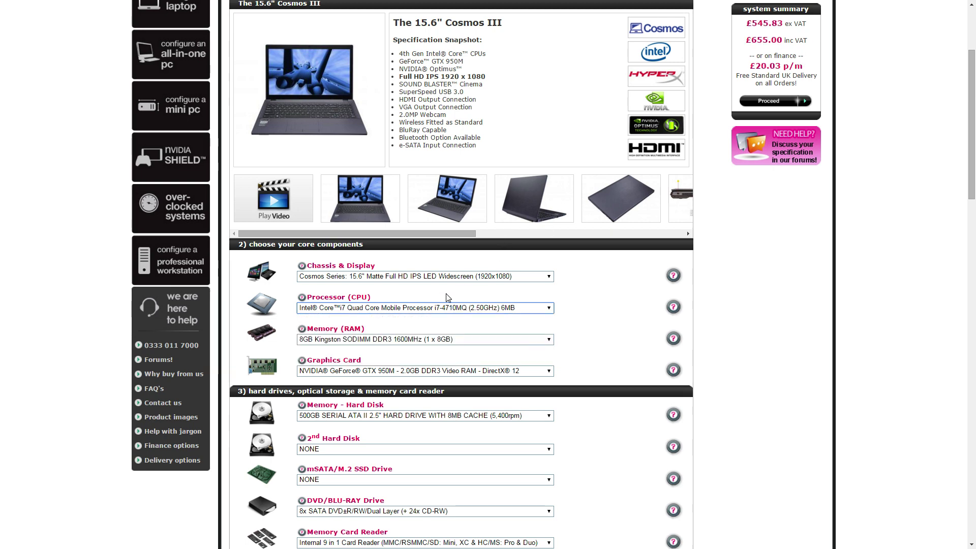
click(431, 307)
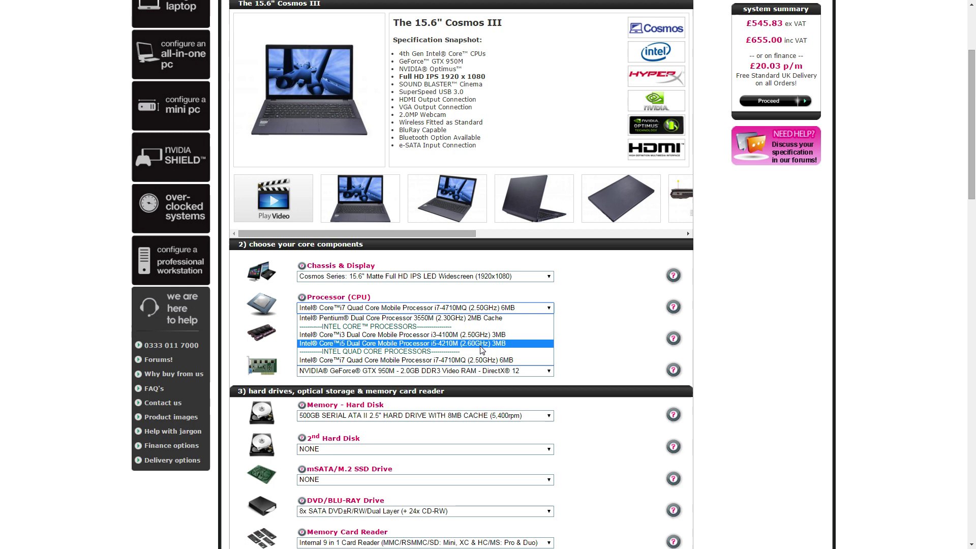
click(516, 344)
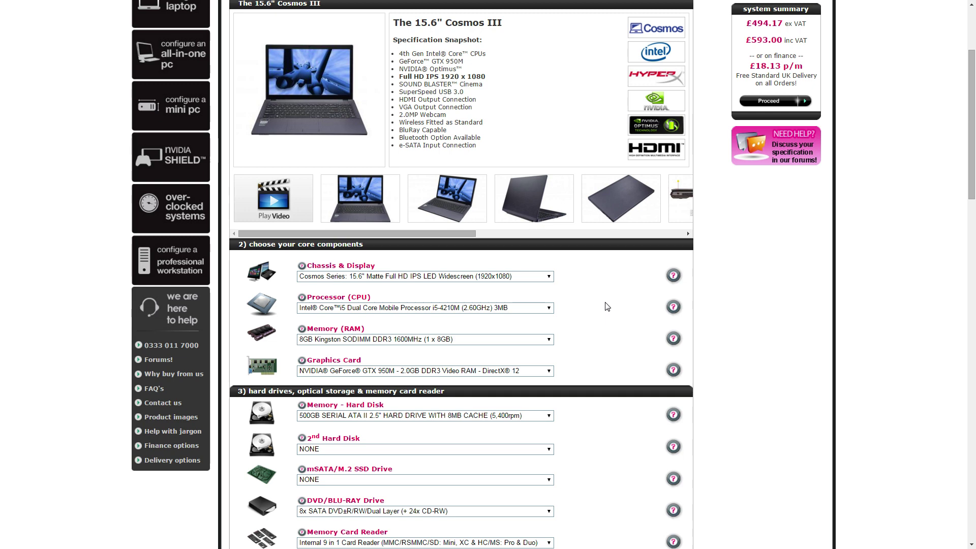
scroll(607, 306, down, 1)
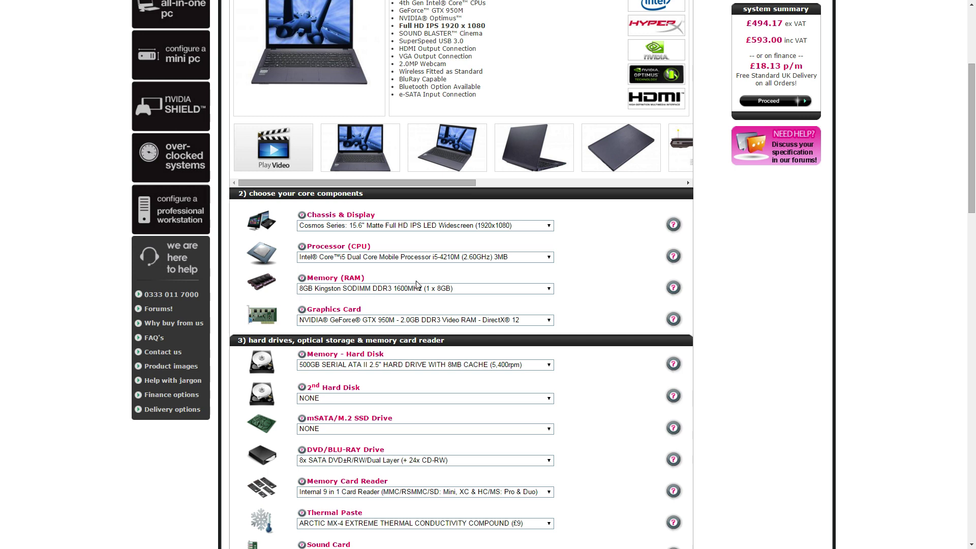
click(484, 290)
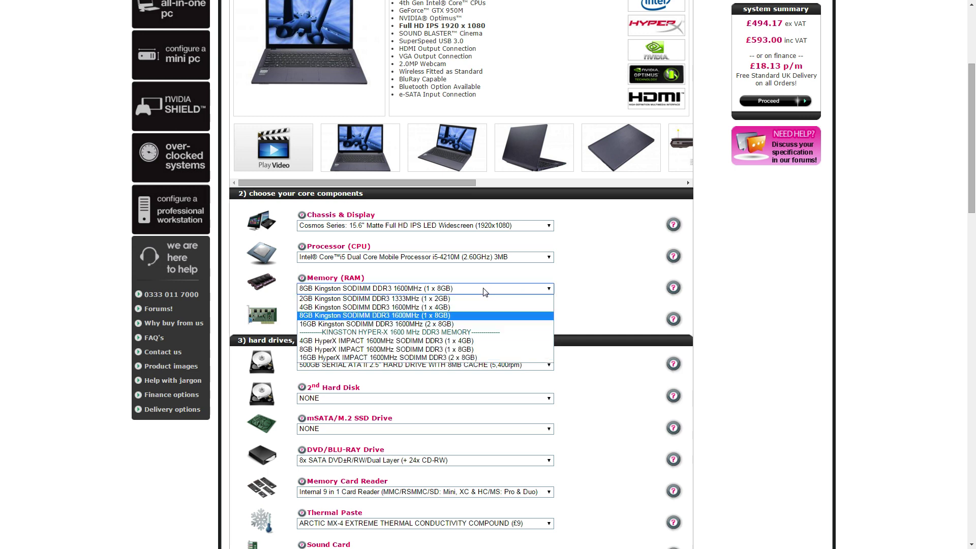
click(385, 350)
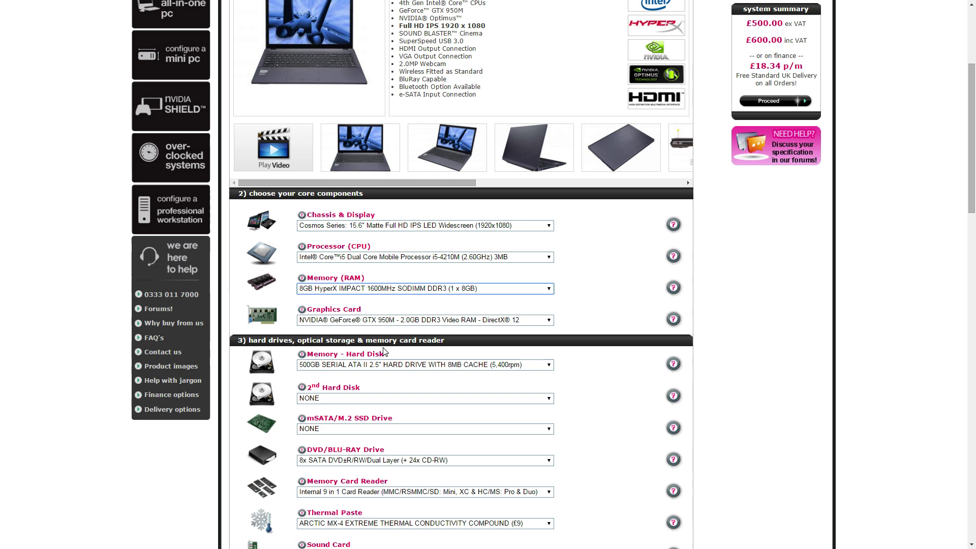
click(434, 291)
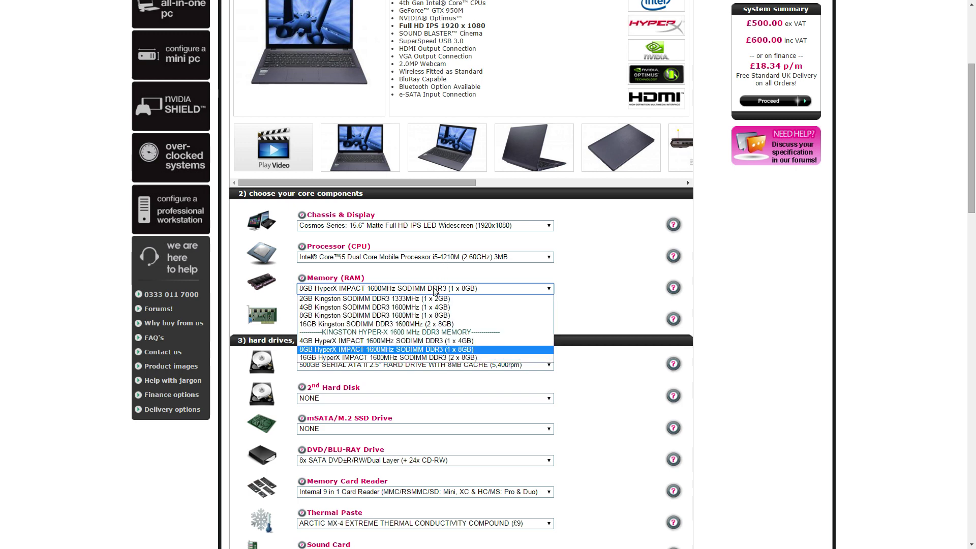
click(416, 320)
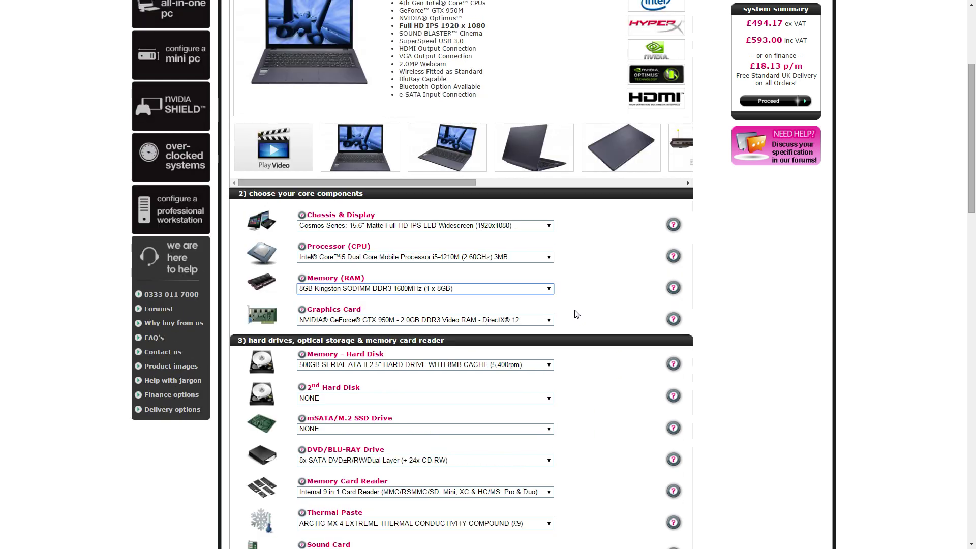
click(494, 291)
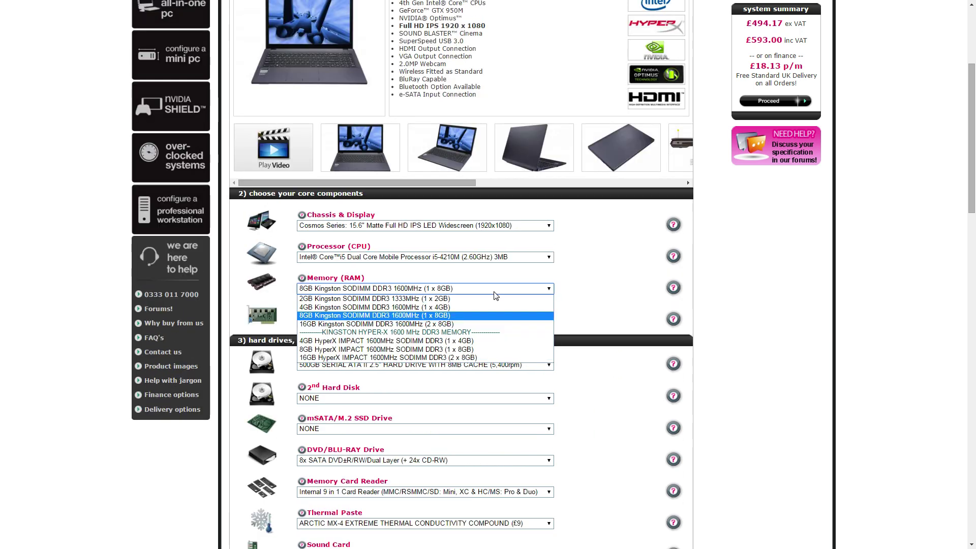
click(429, 307)
click(435, 290)
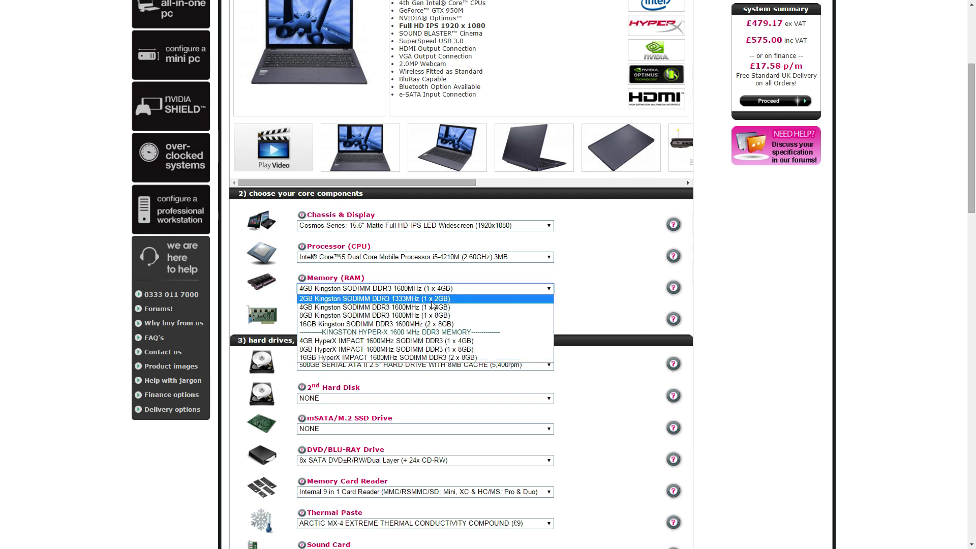
click(425, 316)
click(551, 289)
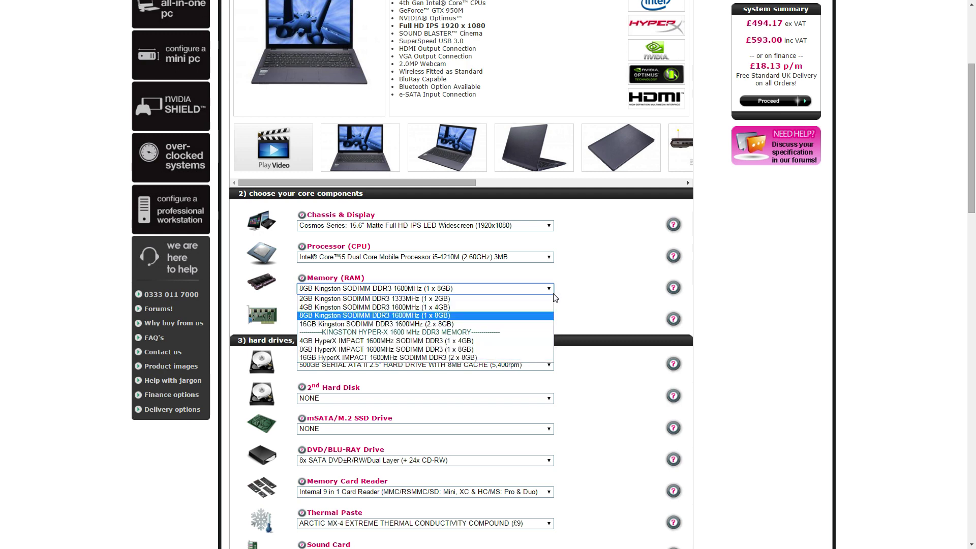
click(405, 316)
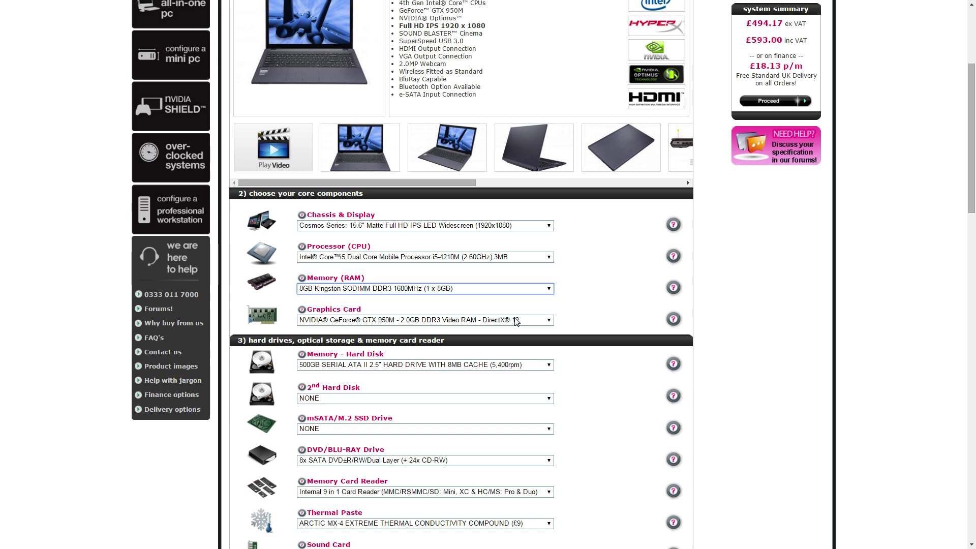
click(501, 288)
click(473, 324)
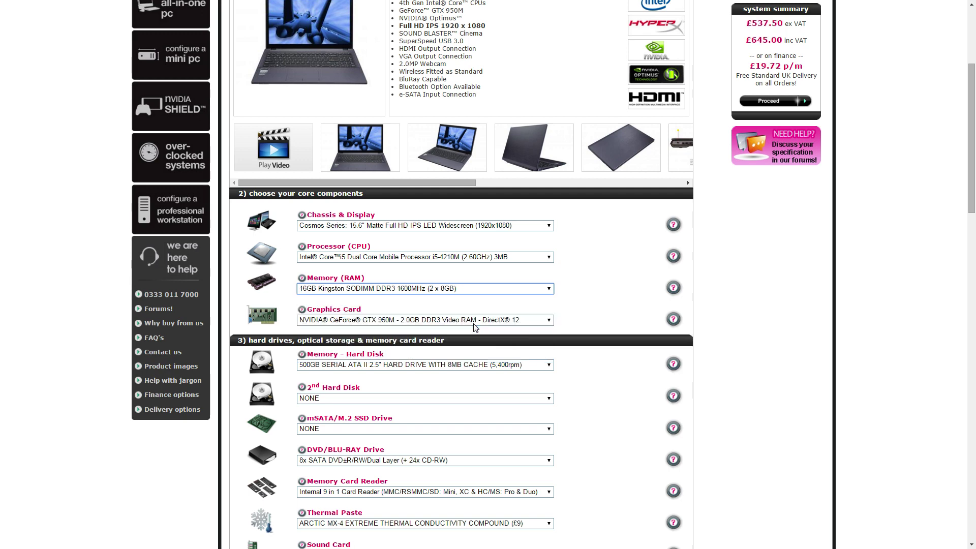
click(466, 290)
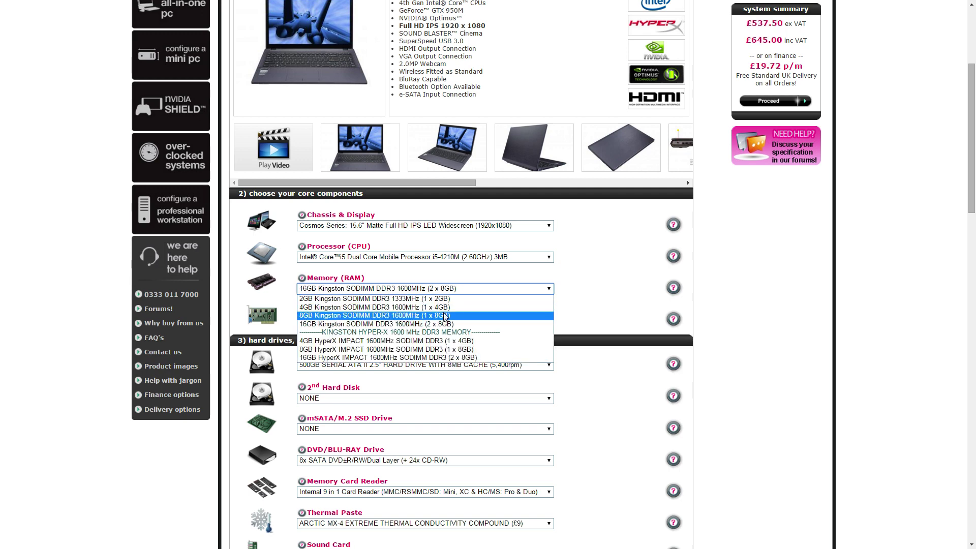
click(433, 349)
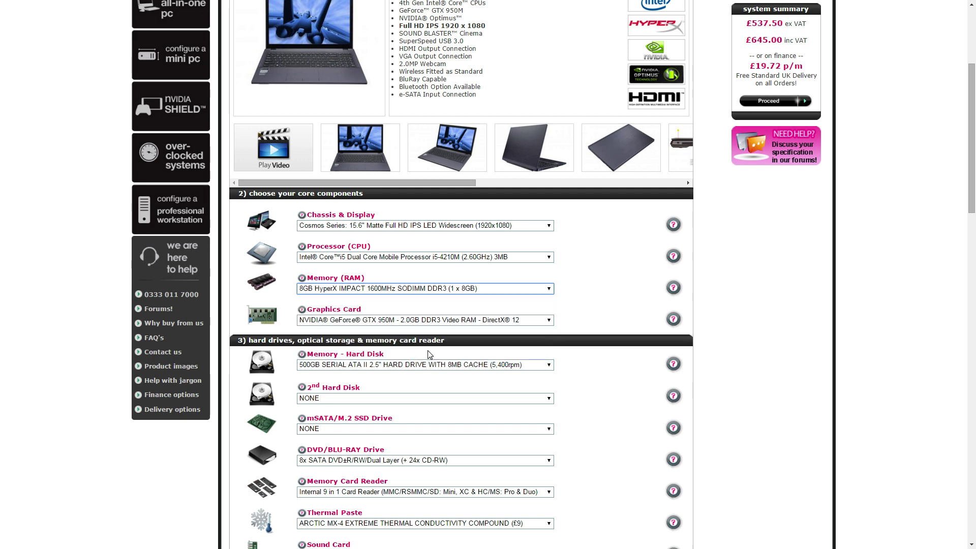
click(439, 292)
click(394, 320)
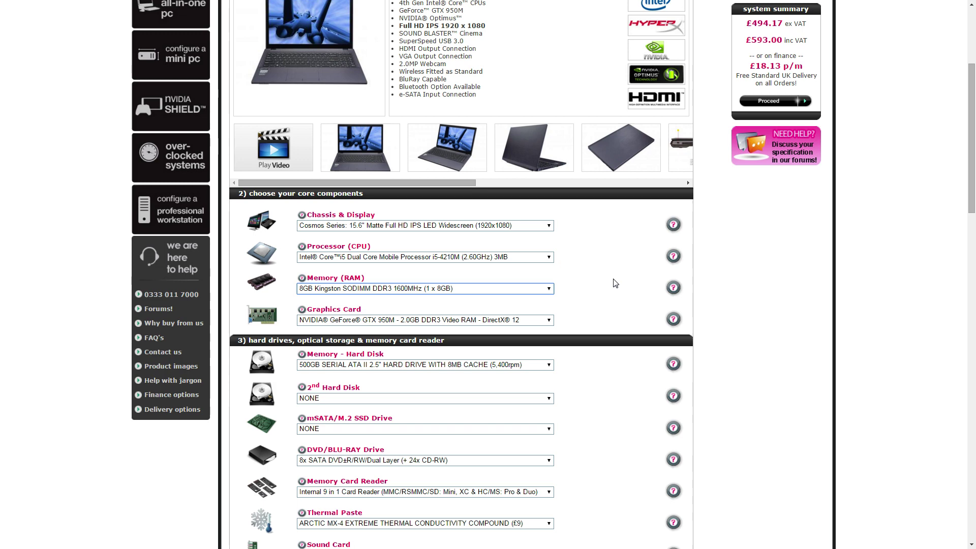
scroll(590, 298, down, 2)
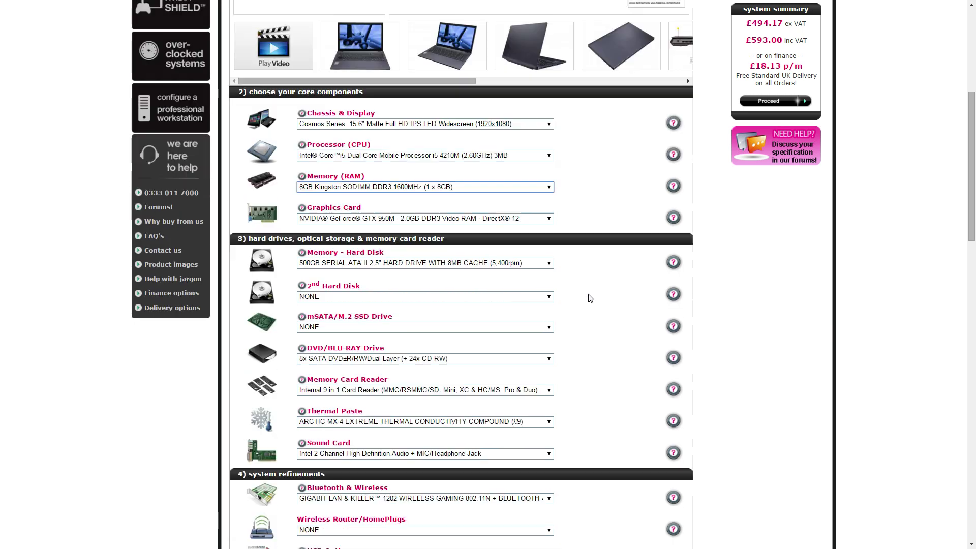
click(411, 219)
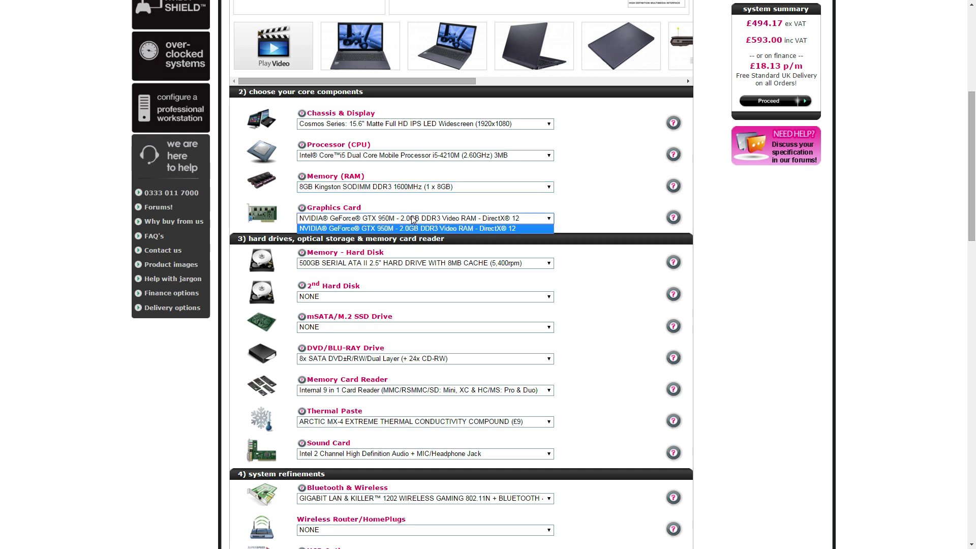
click(382, 229)
scroll(378, 234, up, 6)
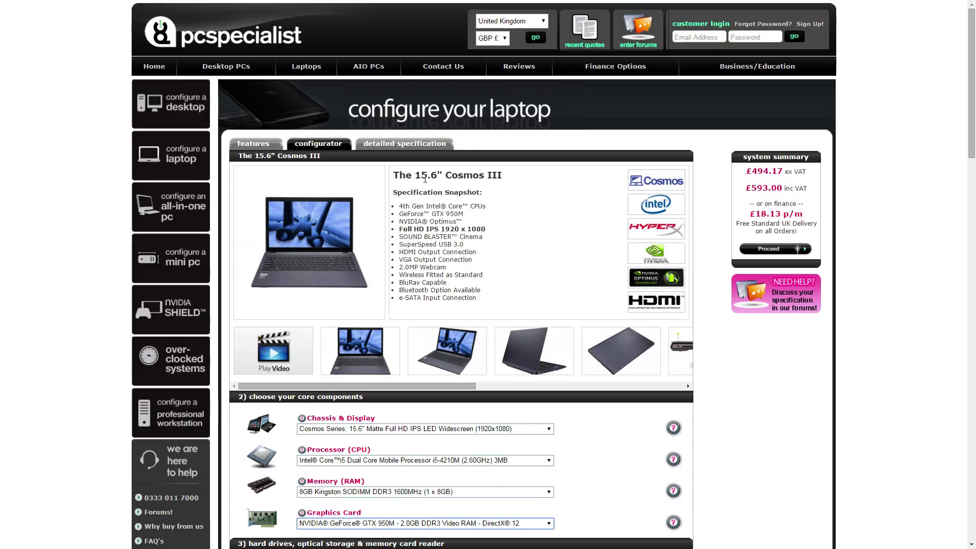
scroll(524, 219, down, 3)
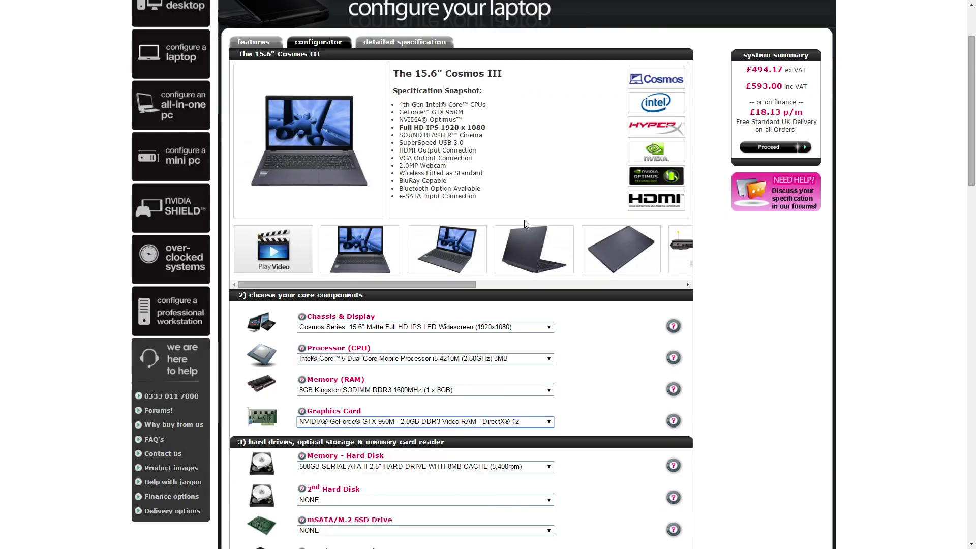
scroll(564, 274, up, 3)
scroll(561, 276, down, 2)
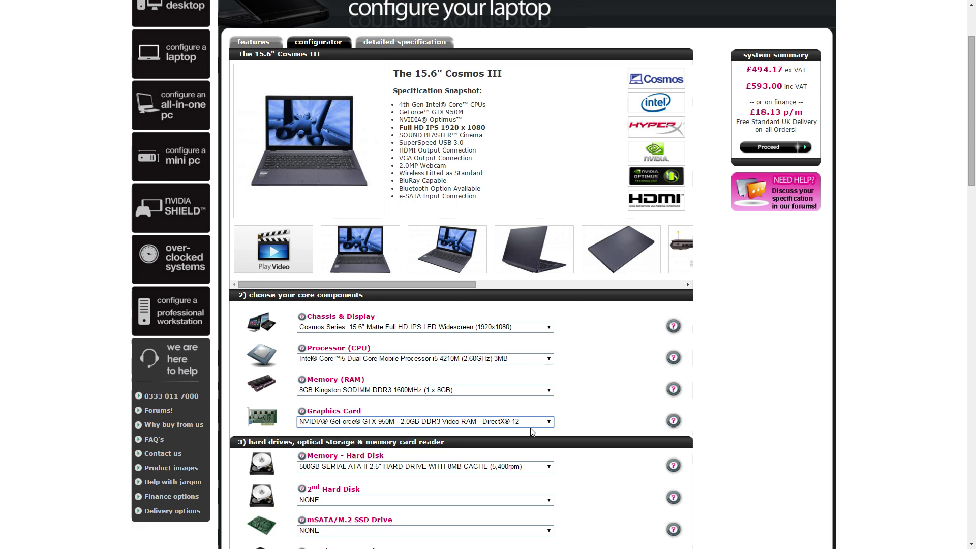
Try the i3-4100M, then settle on the Intel Core i5-4210M (2.60GHz) 3MB processor.
click(488, 358)
click(427, 389)
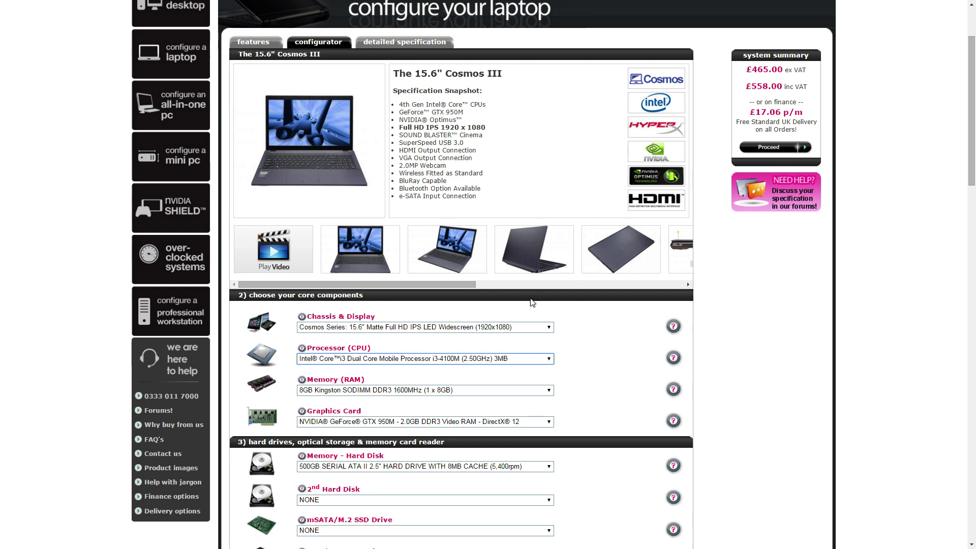
click(482, 361)
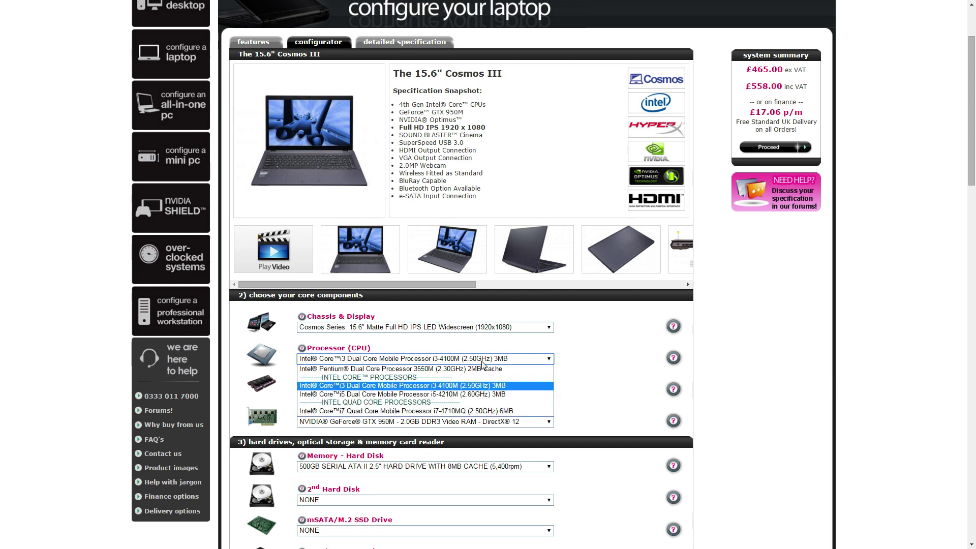
click(377, 386)
scroll(435, 389, down, 2)
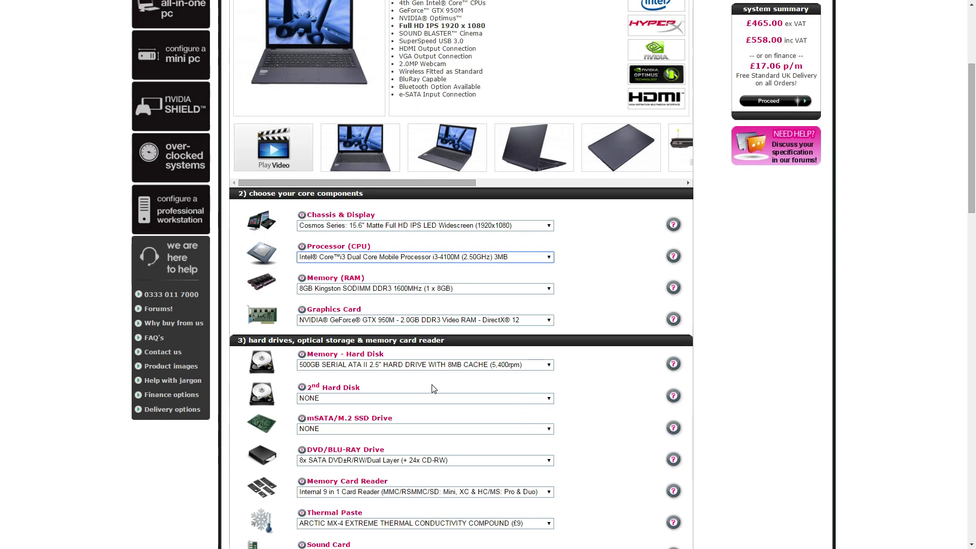
click(429, 258)
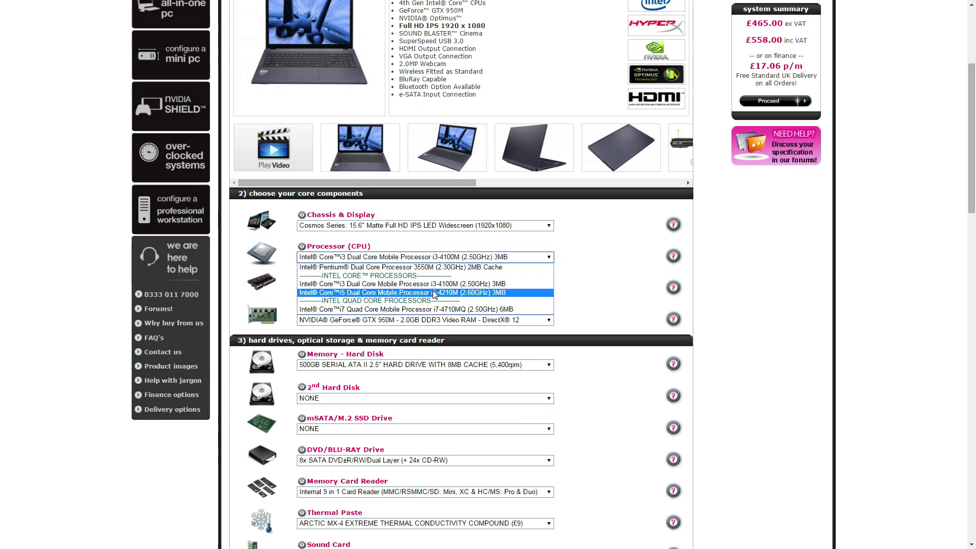
click(432, 273)
click(596, 303)
scroll(595, 305, up, 1)
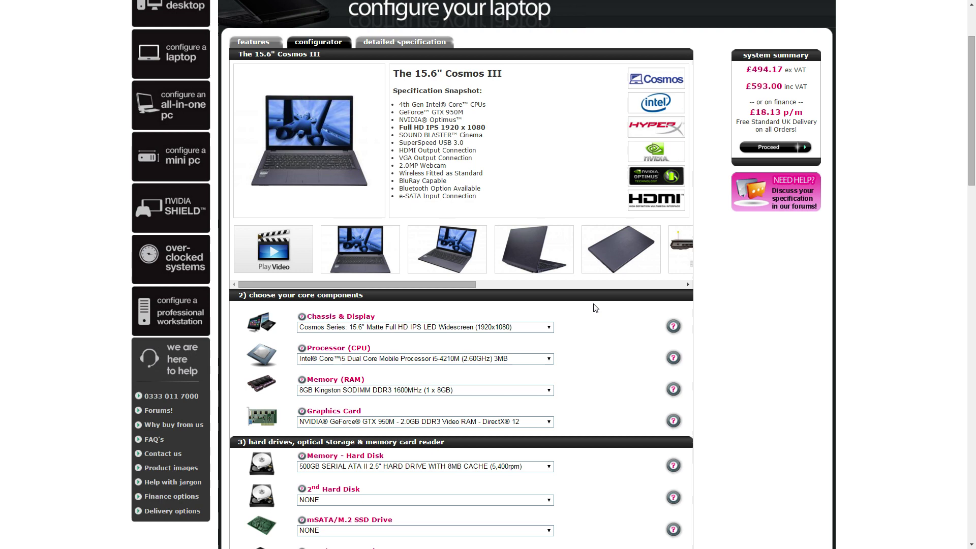
scroll(595, 310, down, 1)
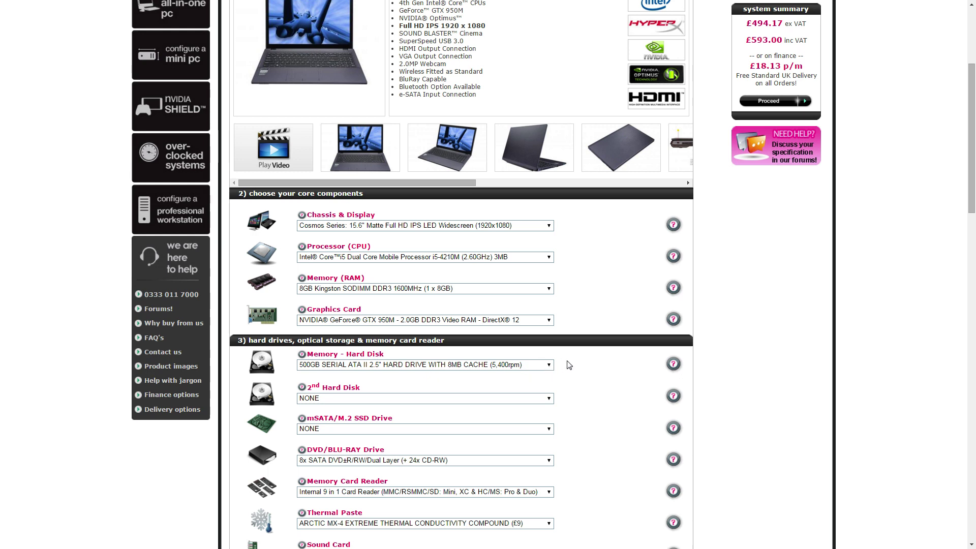
scroll(568, 365, down, 2)
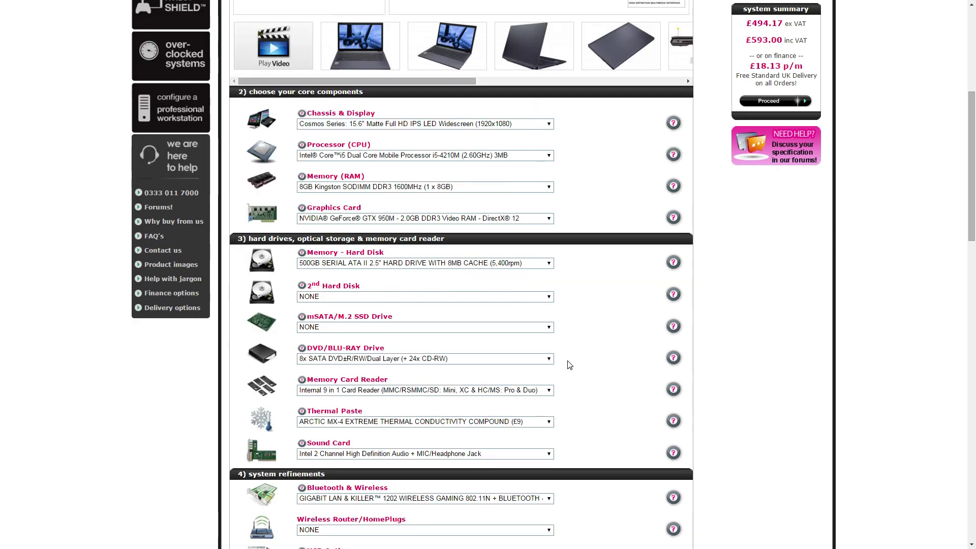
click(461, 263)
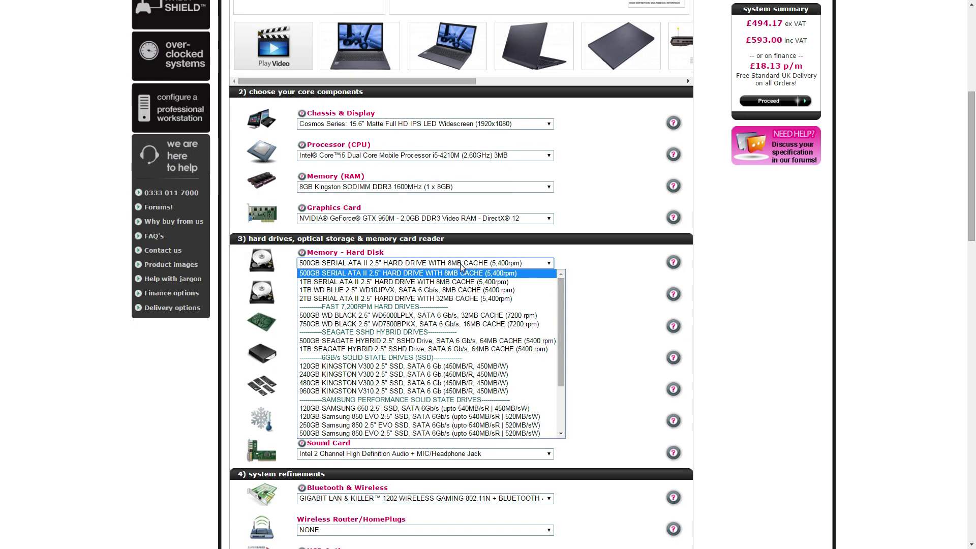
click(372, 365)
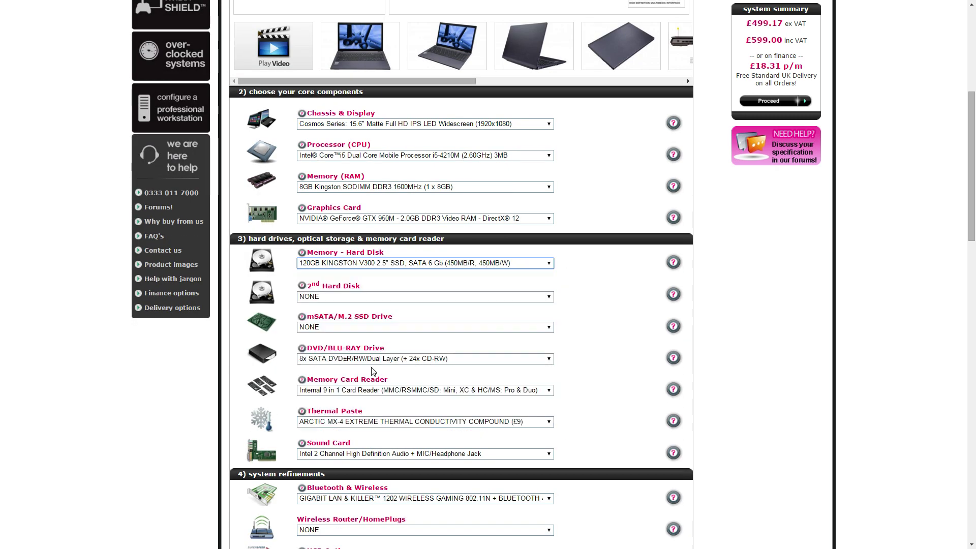
click(305, 265)
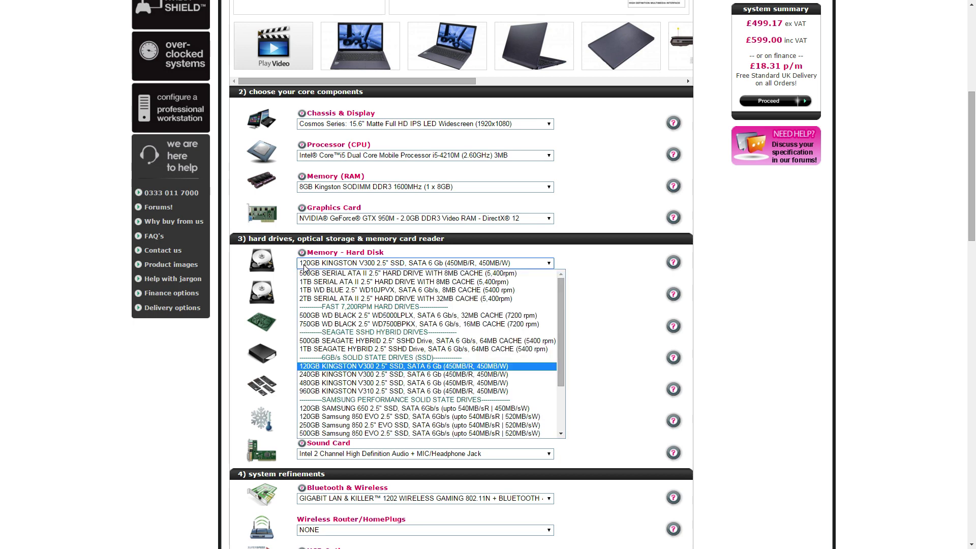
click(306, 379)
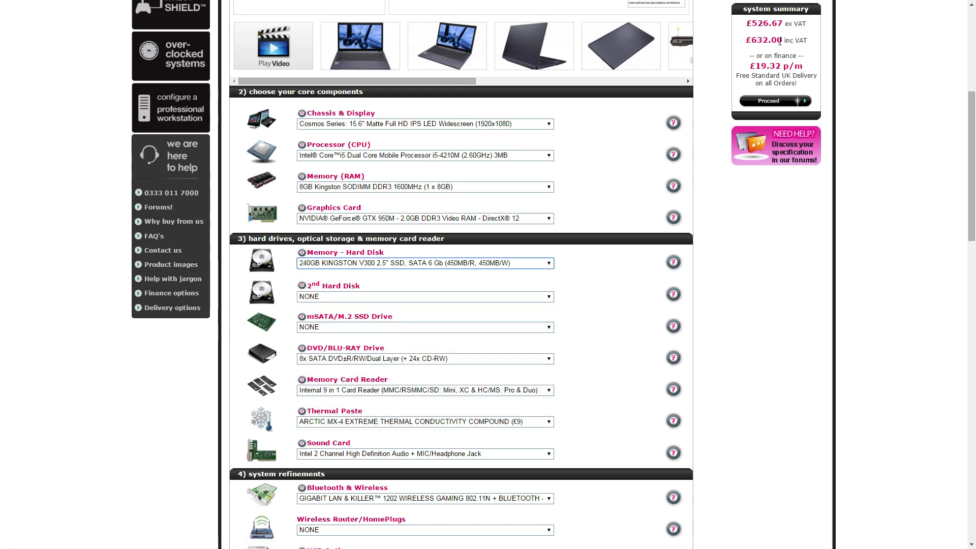
click(335, 264)
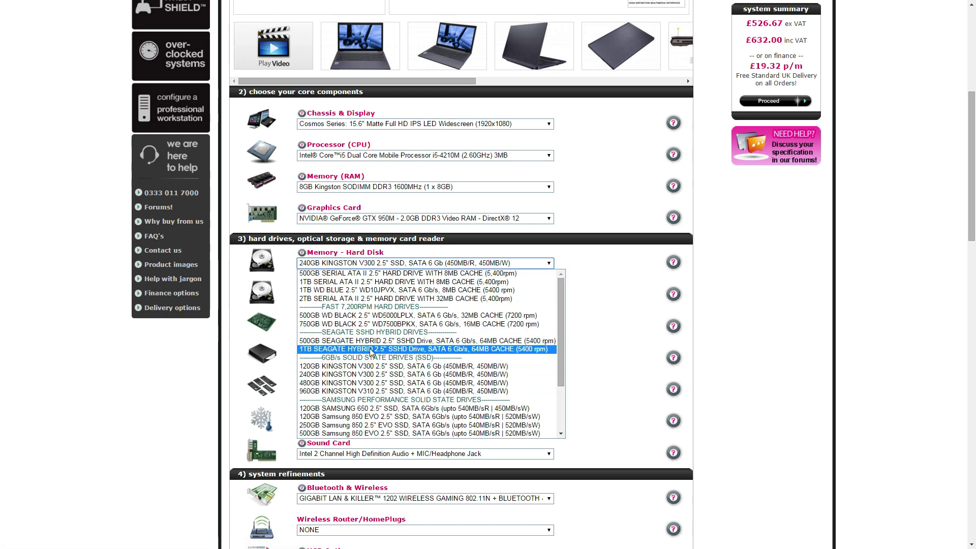
click(359, 409)
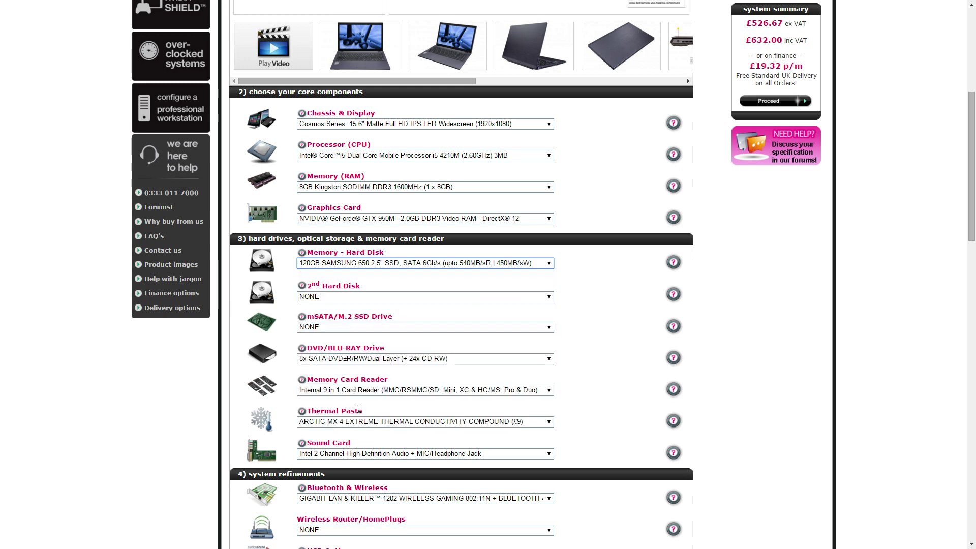
click(355, 264)
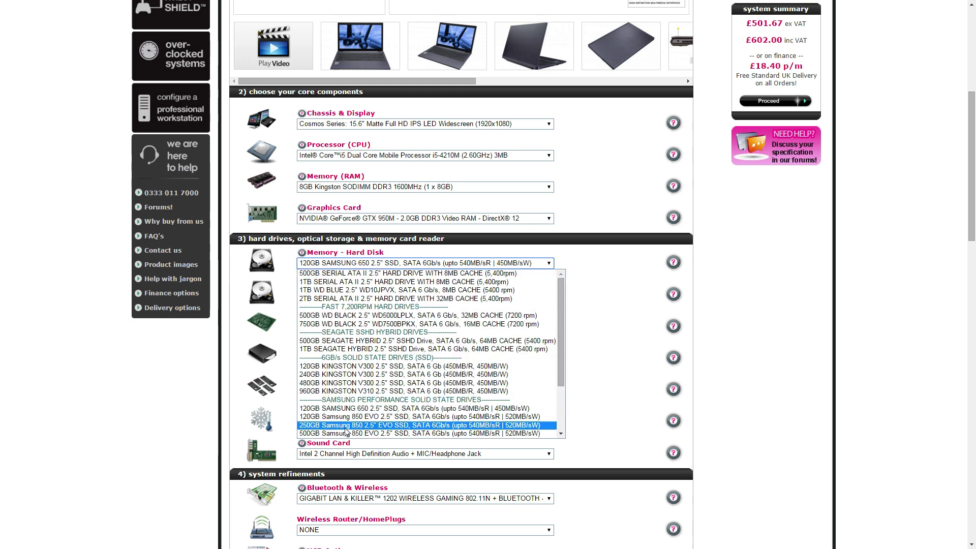
click(351, 391)
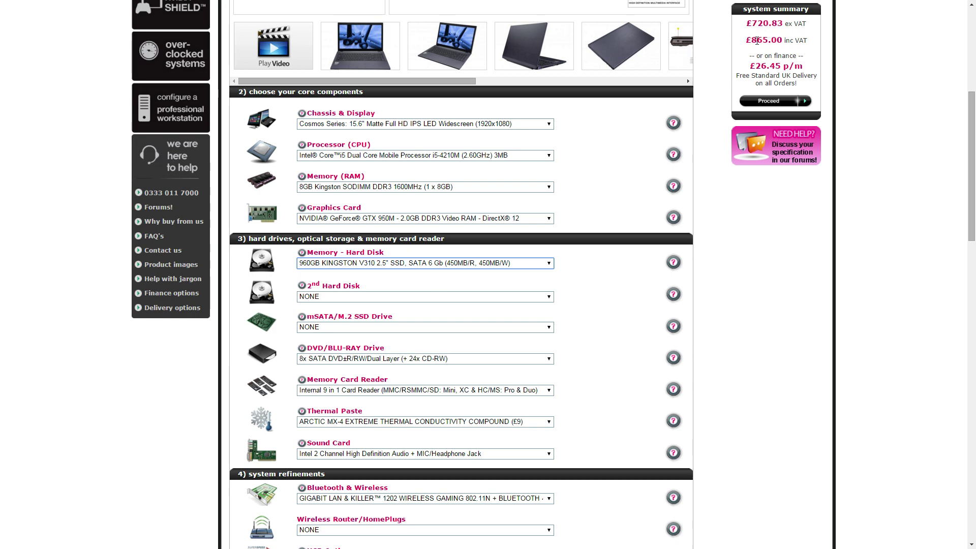
click(345, 265)
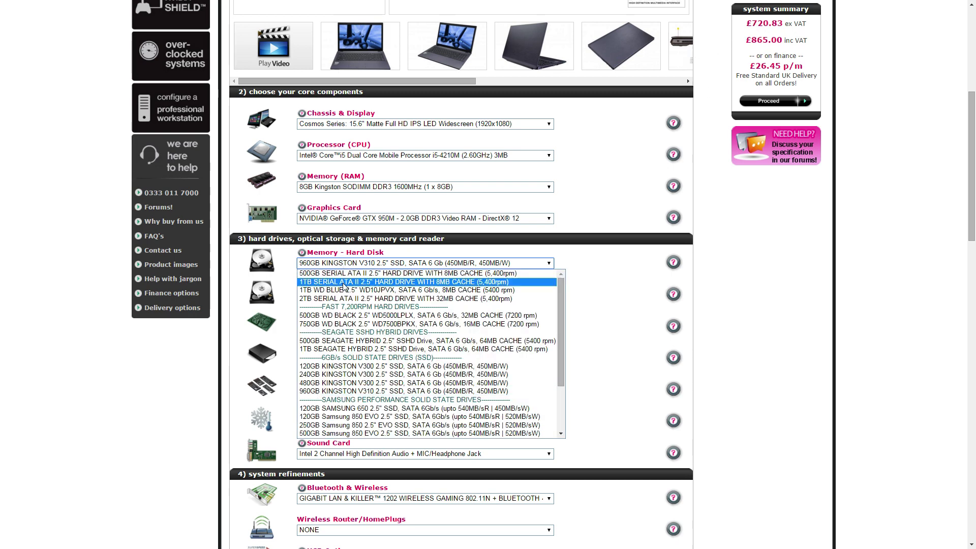
click(339, 282)
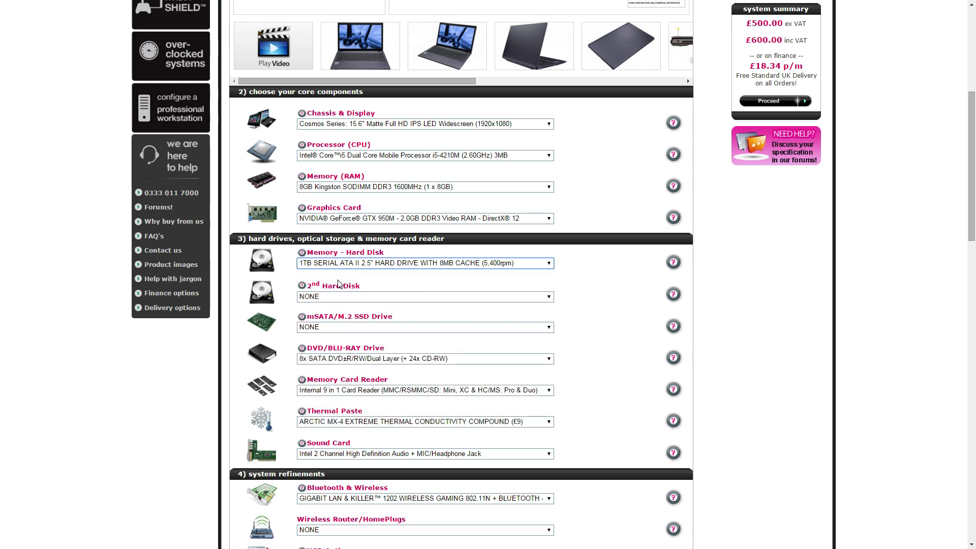
click(342, 267)
click(333, 275)
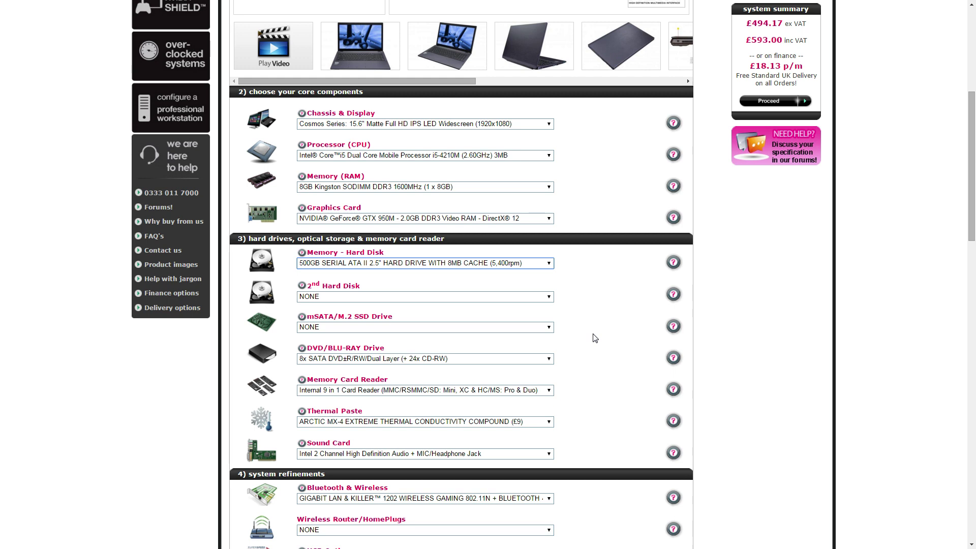
click(487, 360)
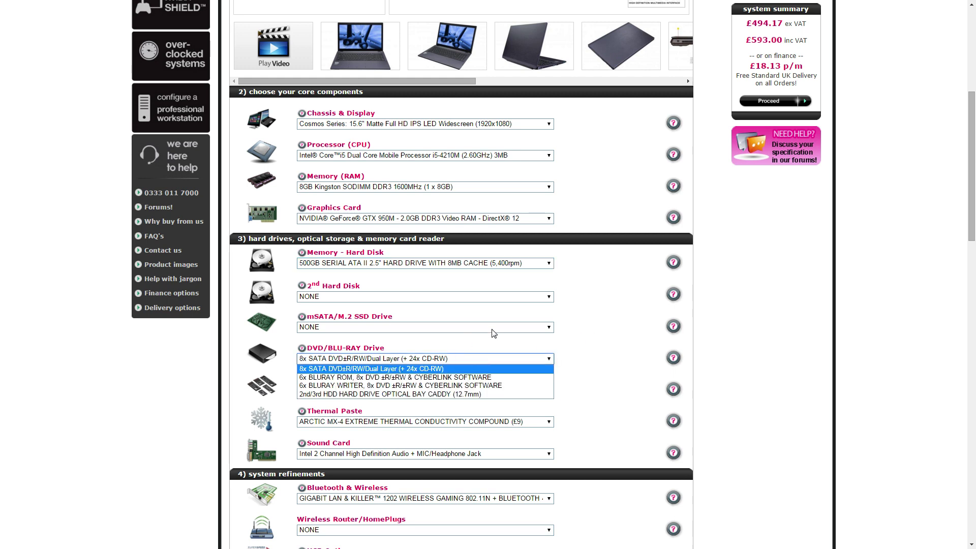
click(602, 327)
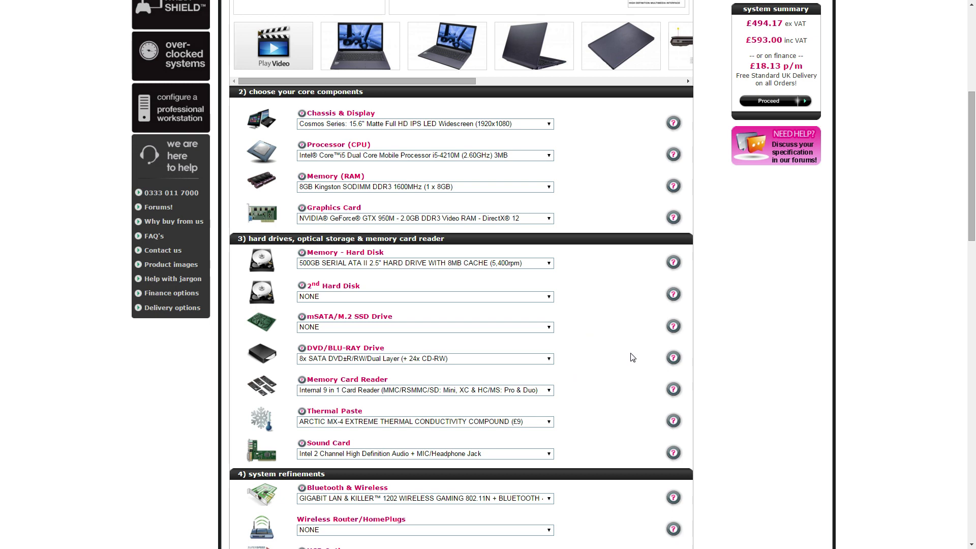
scroll(604, 321, down, 2)
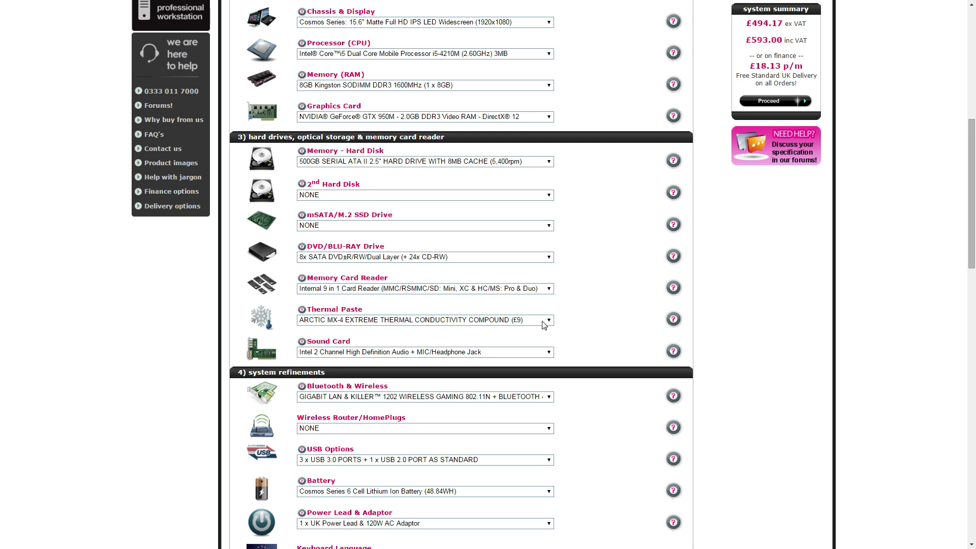
click(518, 321)
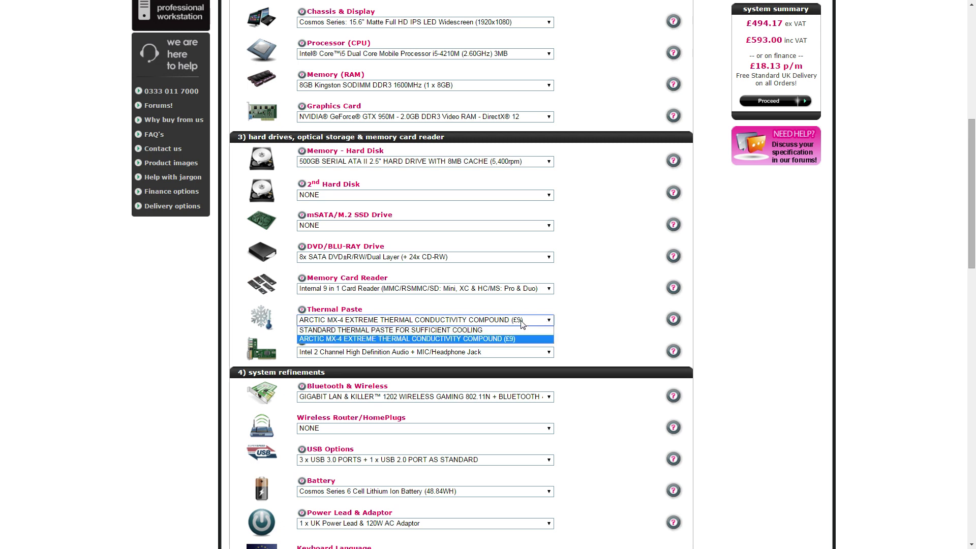
click(484, 329)
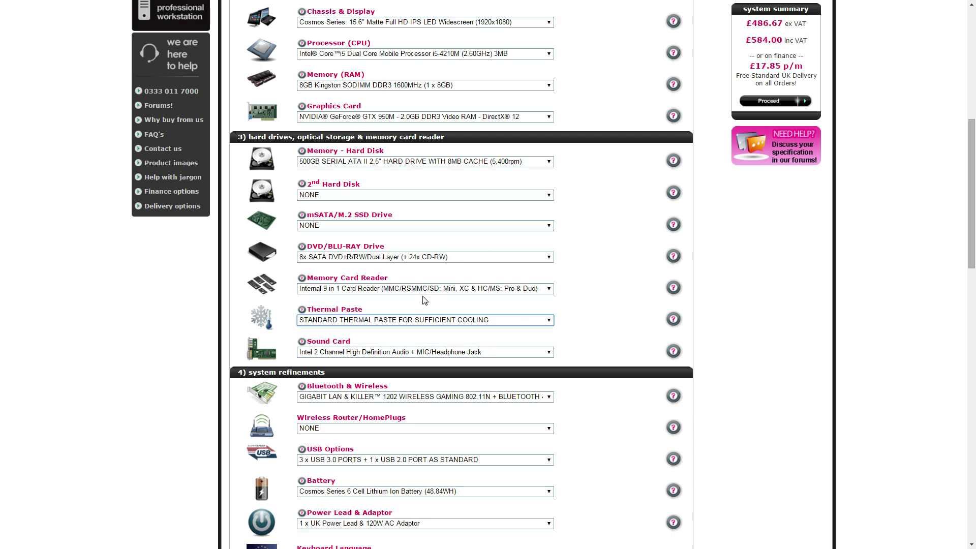
click(408, 321)
click(402, 330)
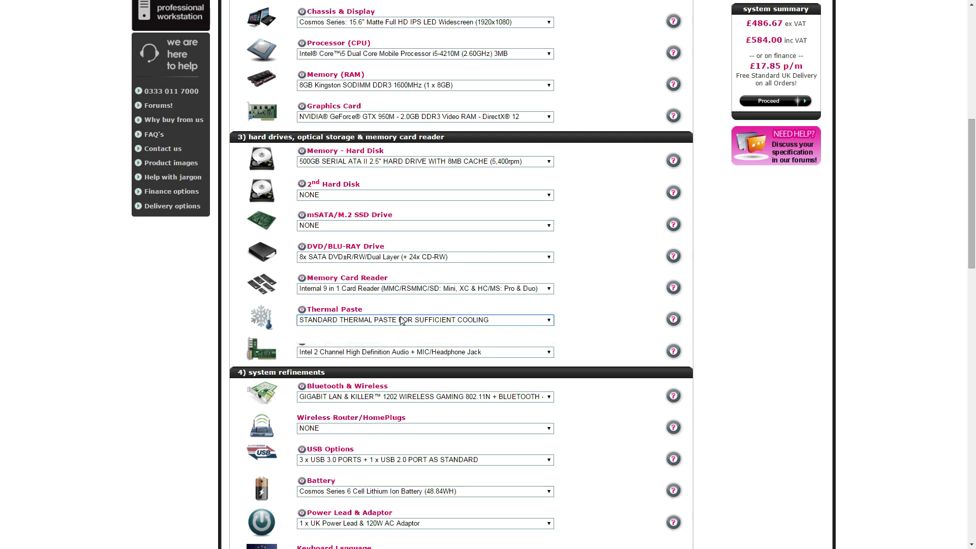
click(401, 320)
scroll(566, 334, up, 2)
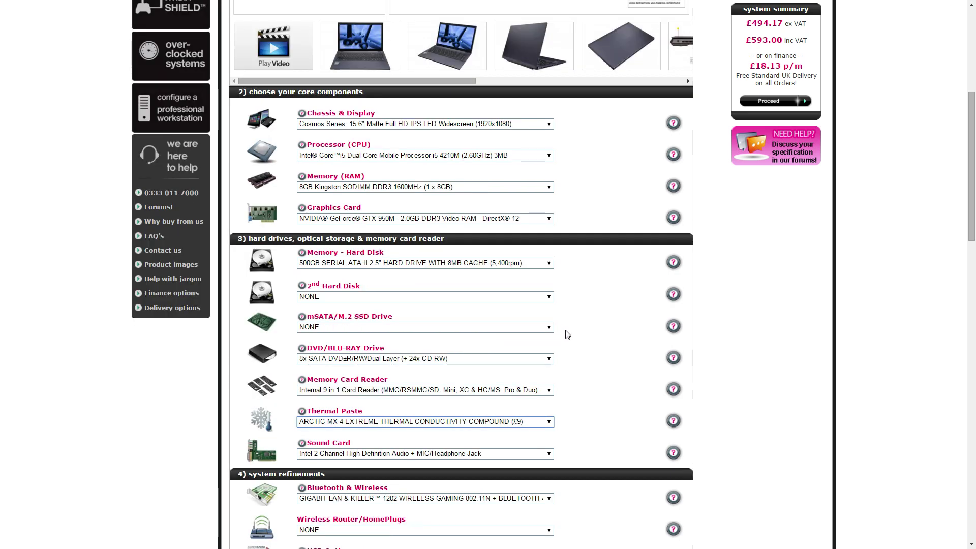
scroll(567, 334, up, 2)
scroll(566, 333, up, 2)
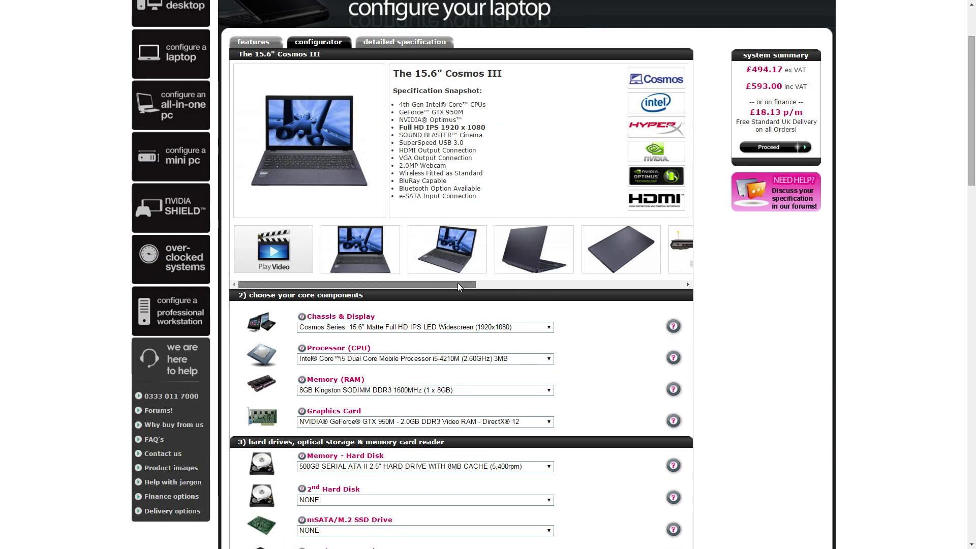
drag(457, 283, 539, 285)
click(541, 261)
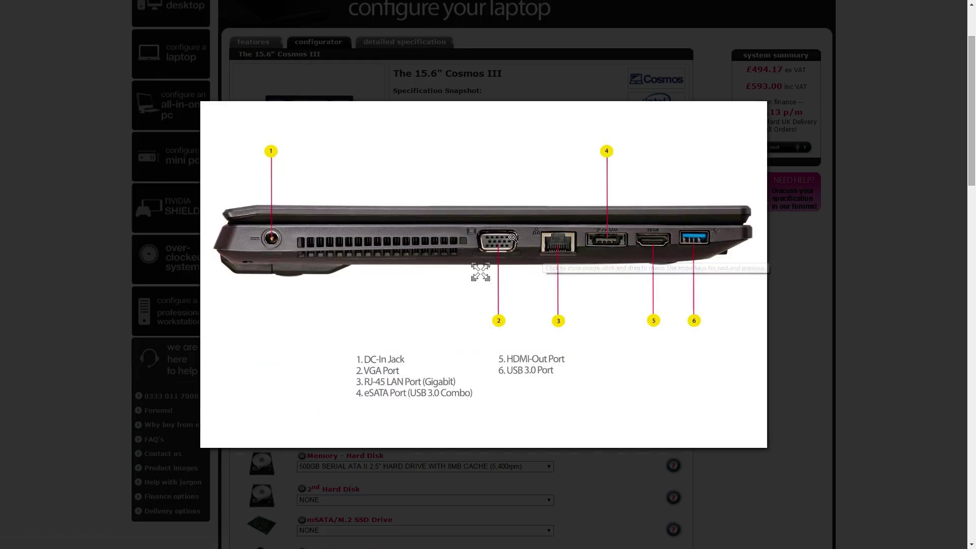
click(480, 274)
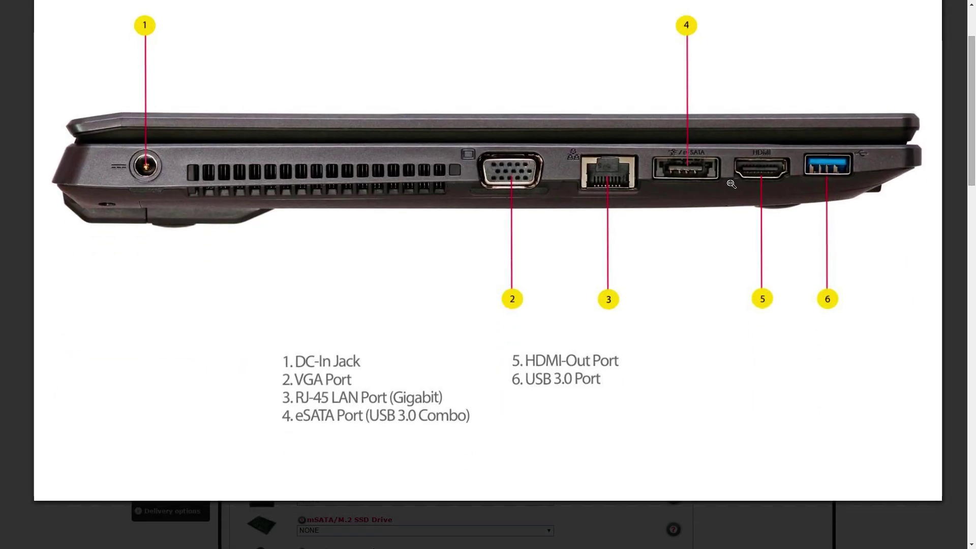
click(516, 209)
scroll(568, 358, down, 5)
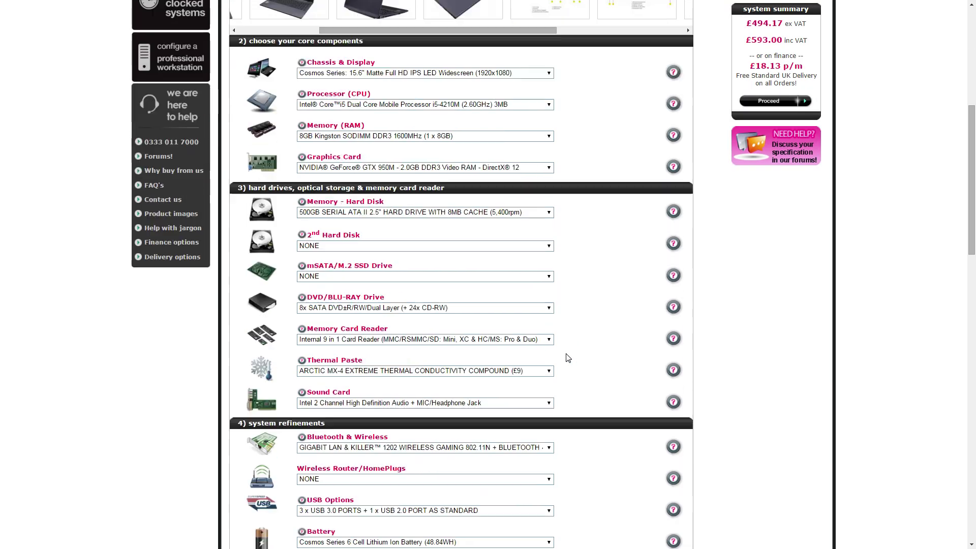
scroll(567, 358, down, 2)
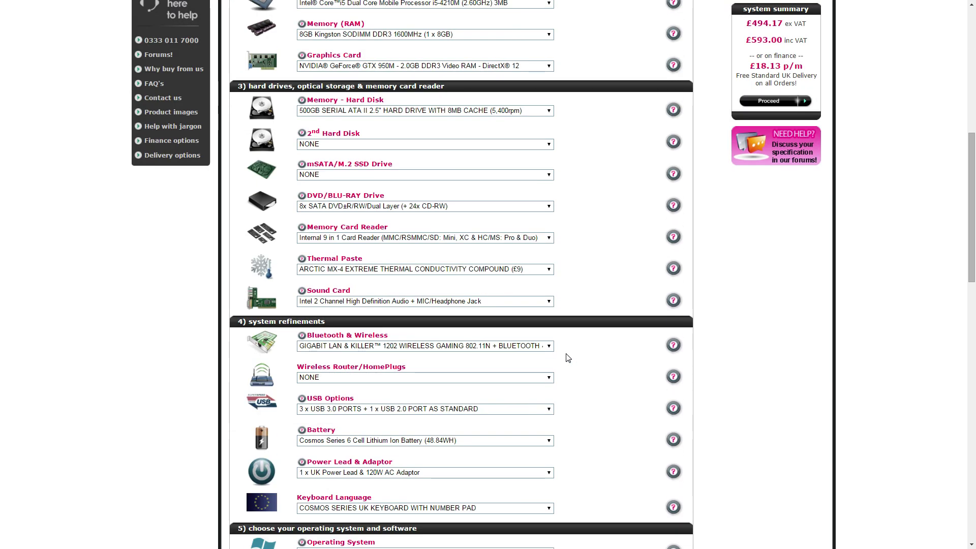
scroll(568, 358, down, 1)
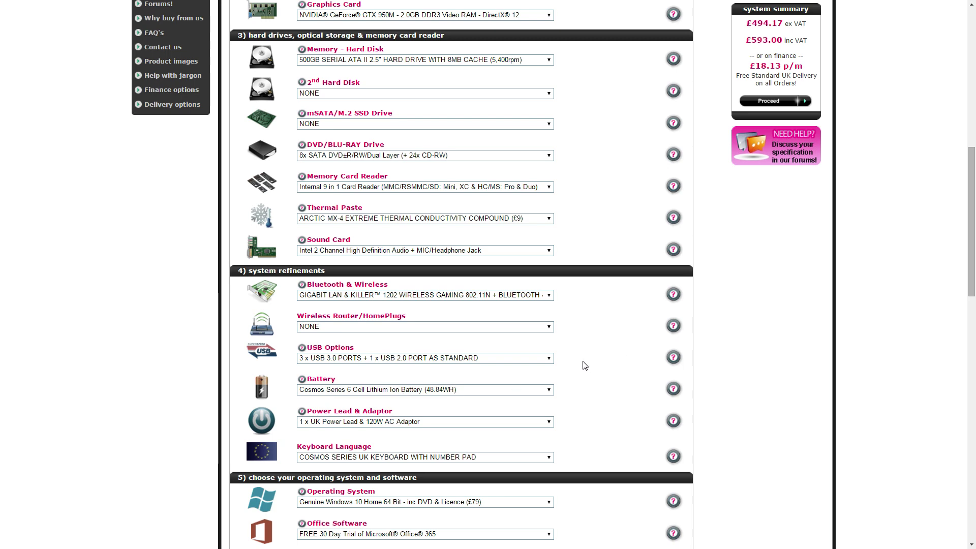
click(500, 389)
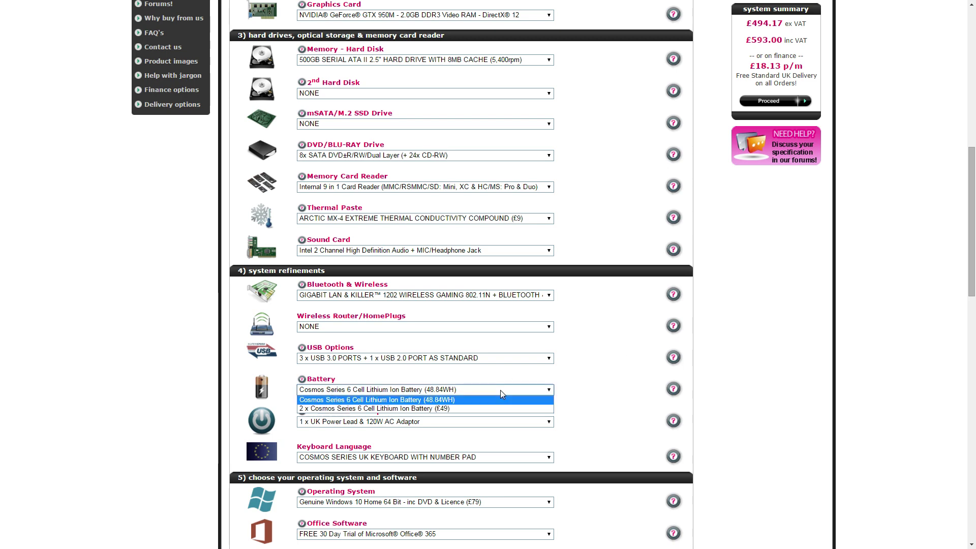
click(595, 350)
scroll(596, 350, up, 3)
scroll(596, 355, down, 2)
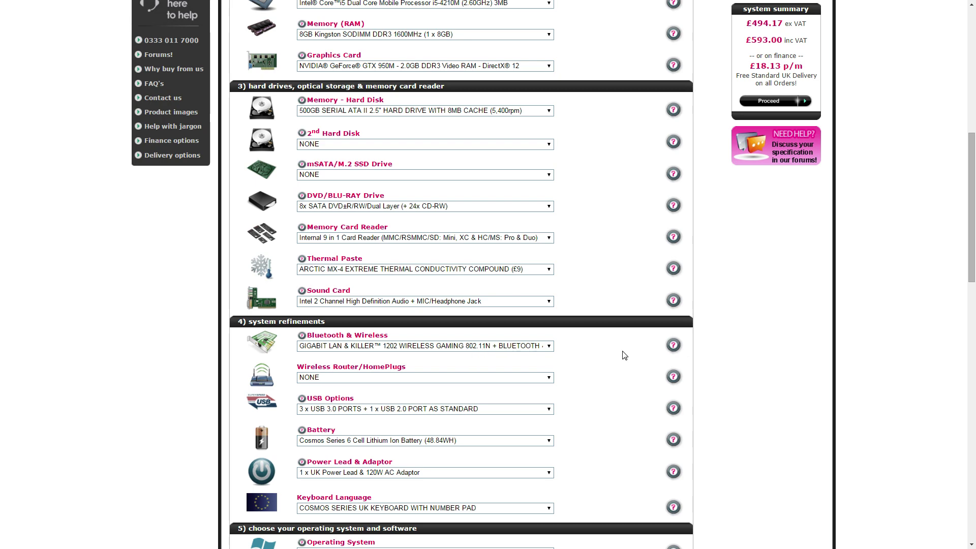
scroll(588, 365, down, 2)
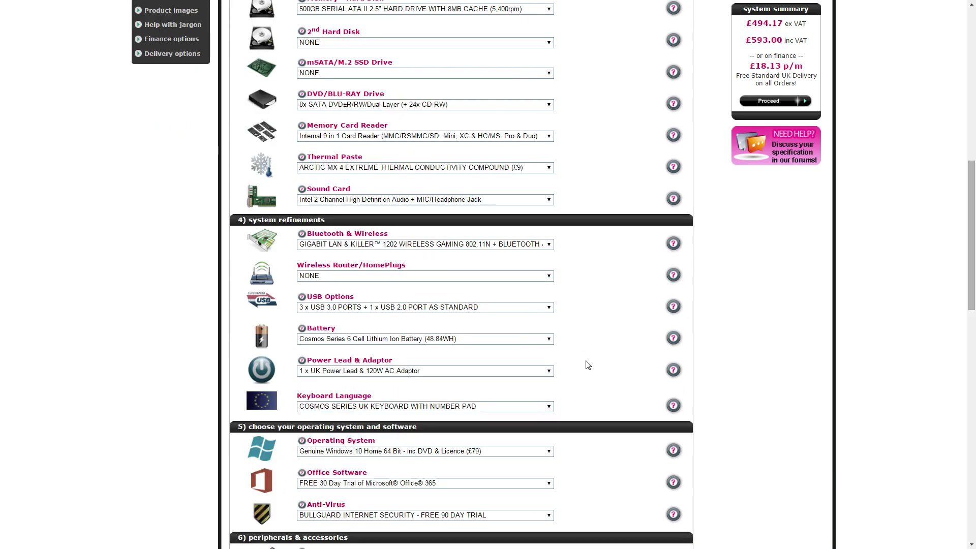
scroll(585, 367, down, 5)
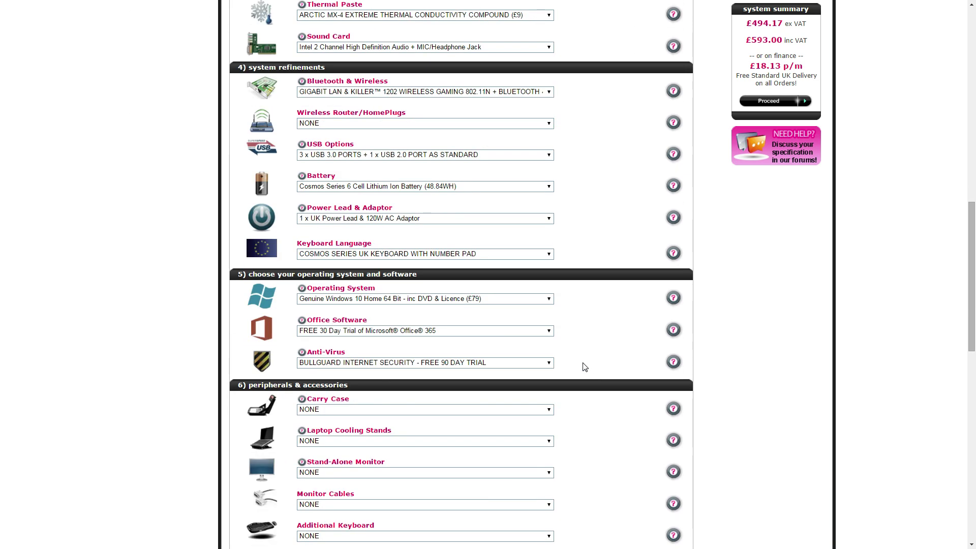
scroll(584, 367, down, 1)
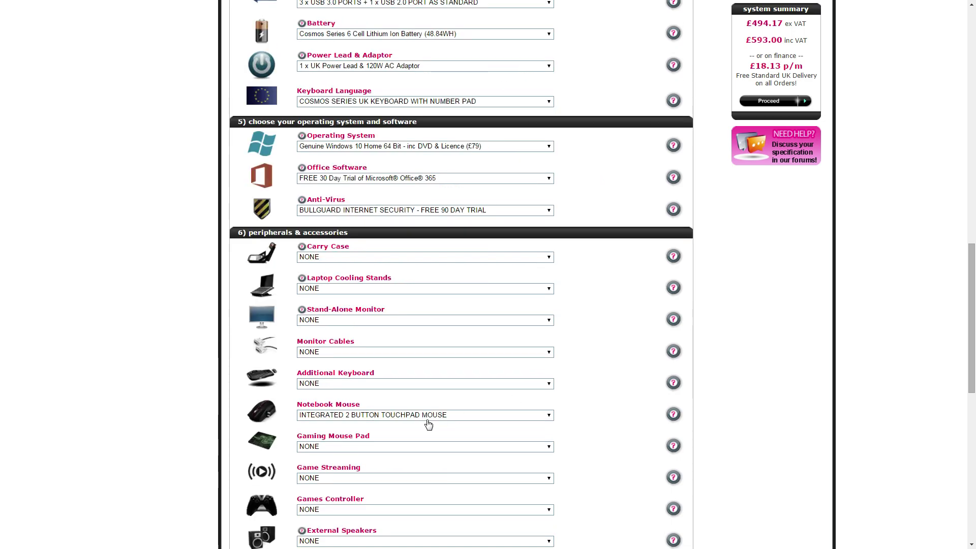
scroll(568, 429, up, 3)
scroll(569, 429, up, 13)
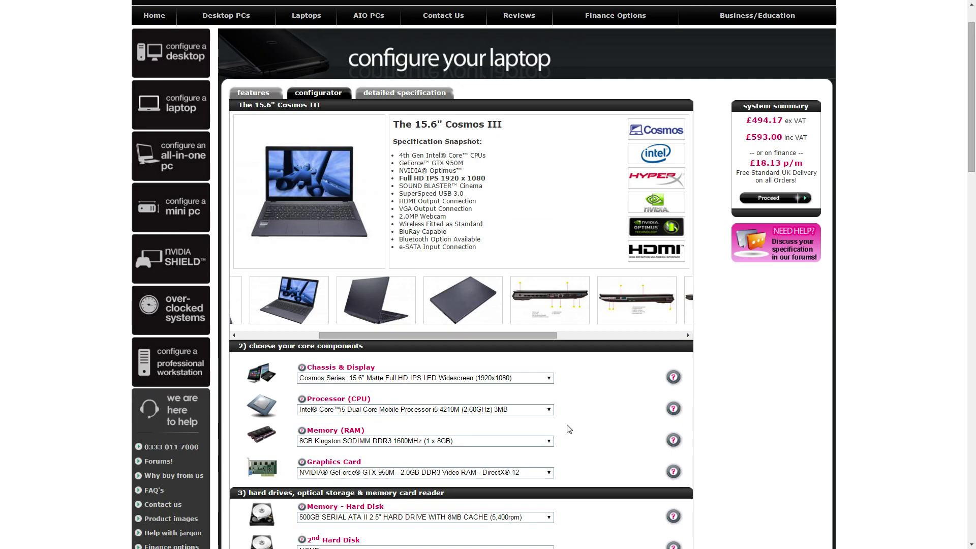
scroll(568, 430, down, 9)
scroll(568, 429, down, 5)
scroll(568, 429, up, 12)
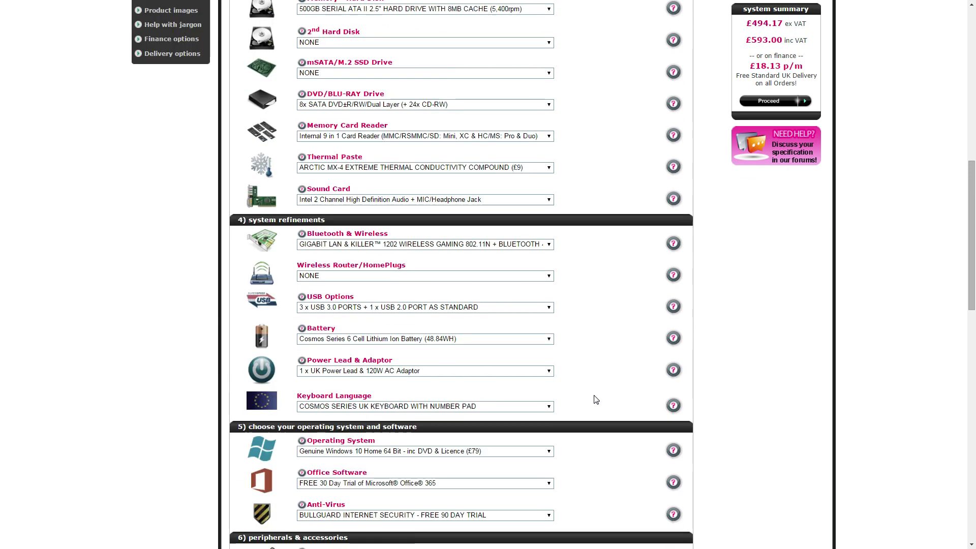
scroll(596, 401, down, 16)
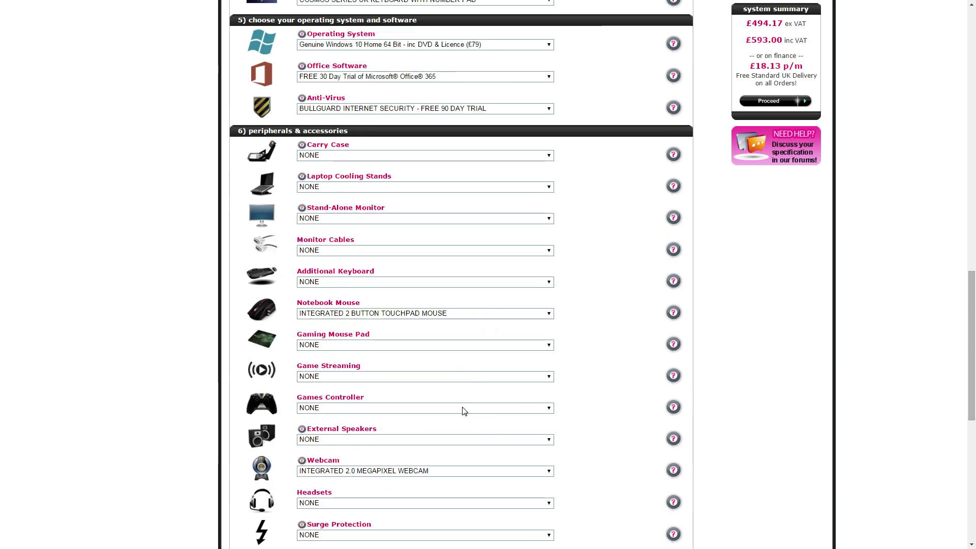
click(423, 314)
click(332, 350)
scroll(413, 349, down, 5)
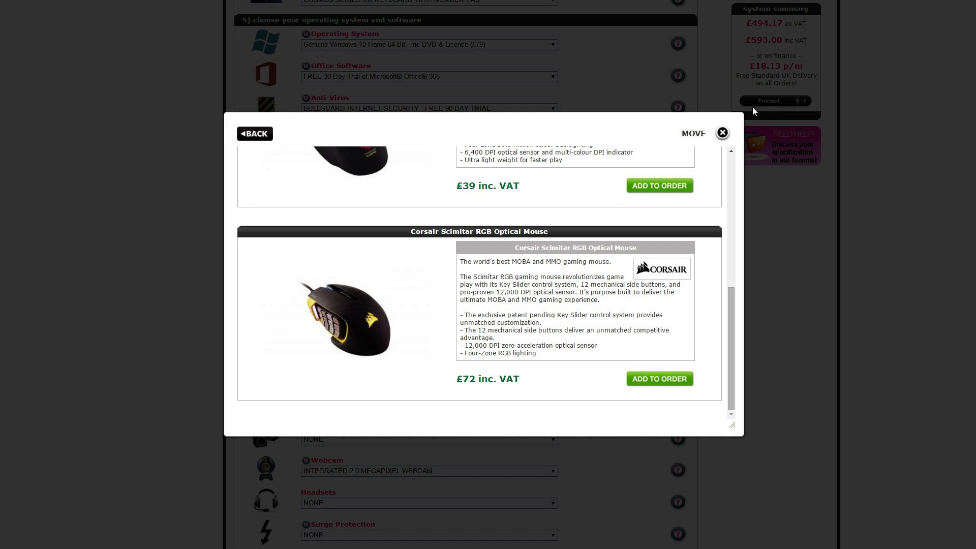
click(722, 133)
scroll(501, 226, up, 8)
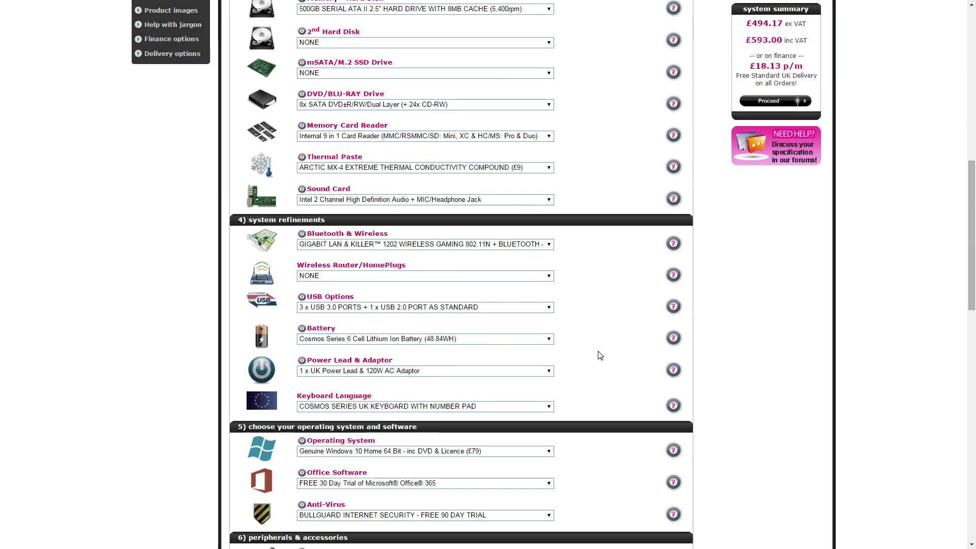
scroll(600, 355, up, 10)
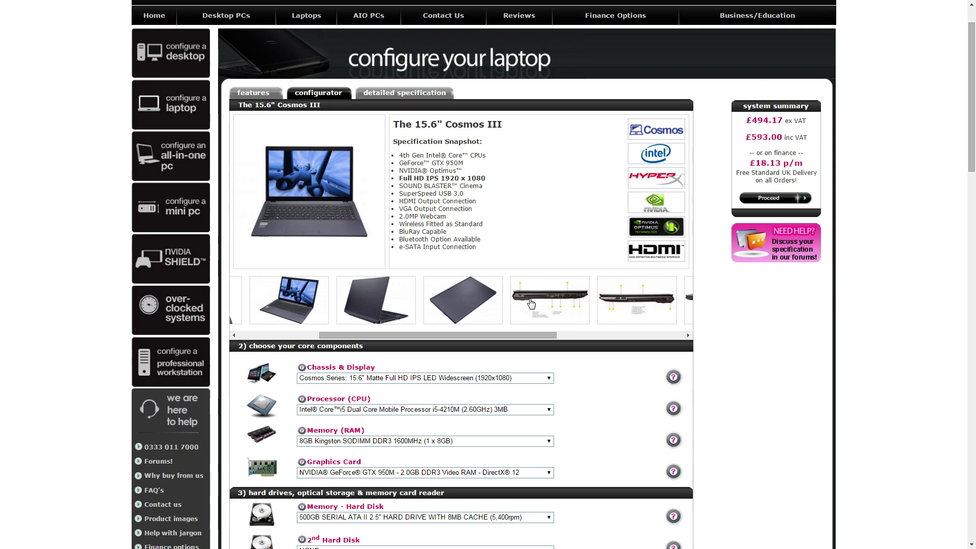
scroll(354, 335, up, 3)
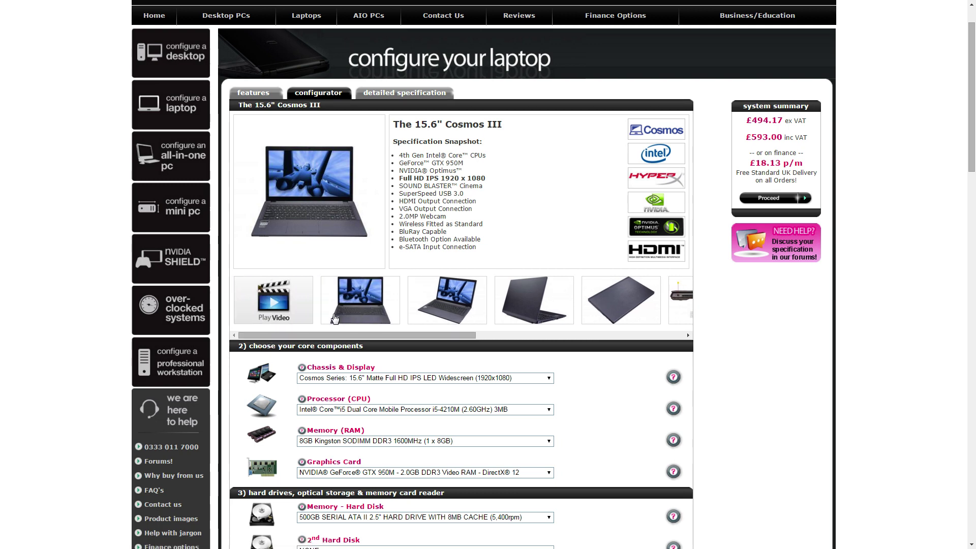
click(356, 312)
click(481, 281)
scroll(533, 382, down, 2)
scroll(582, 383, up, 2)
scroll(582, 382, down, 1)
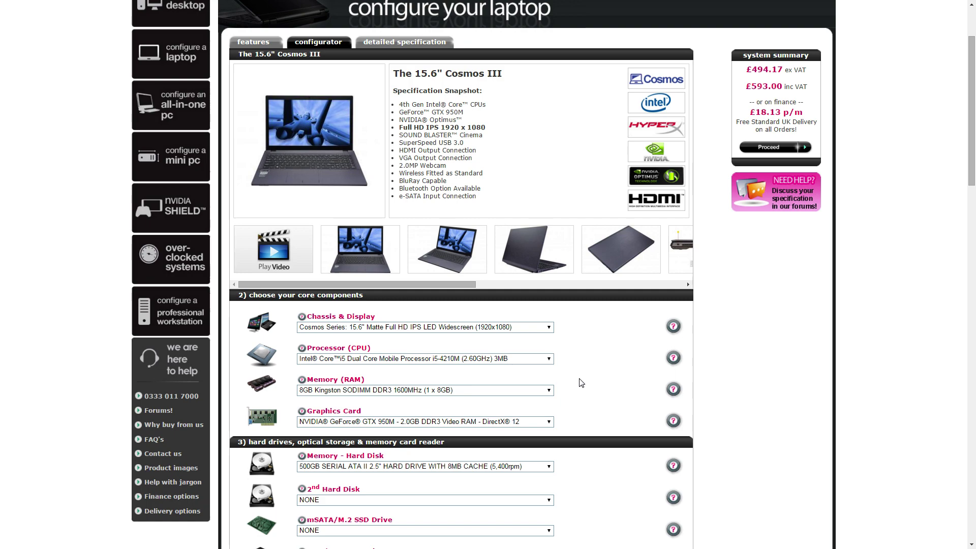
scroll(581, 383, up, 2)
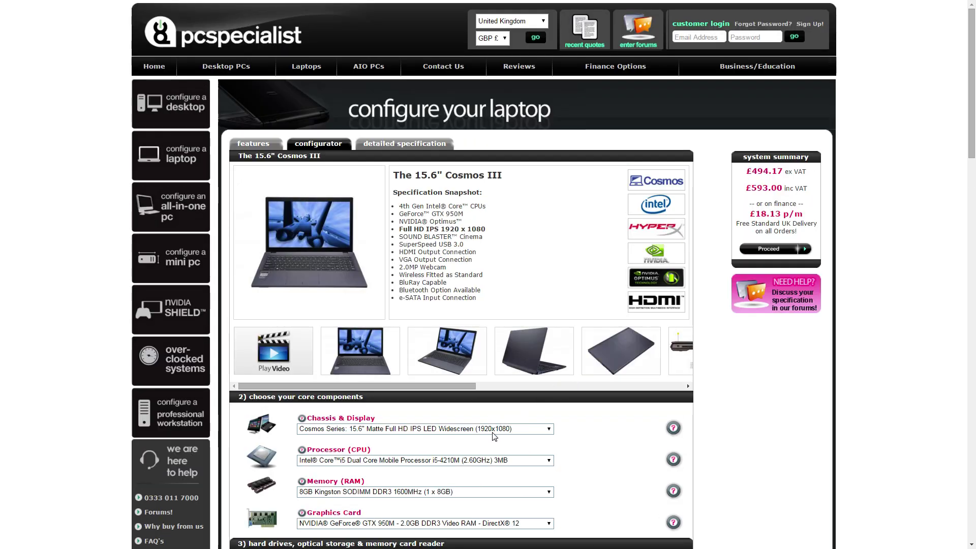
scroll(581, 441, down, 2)
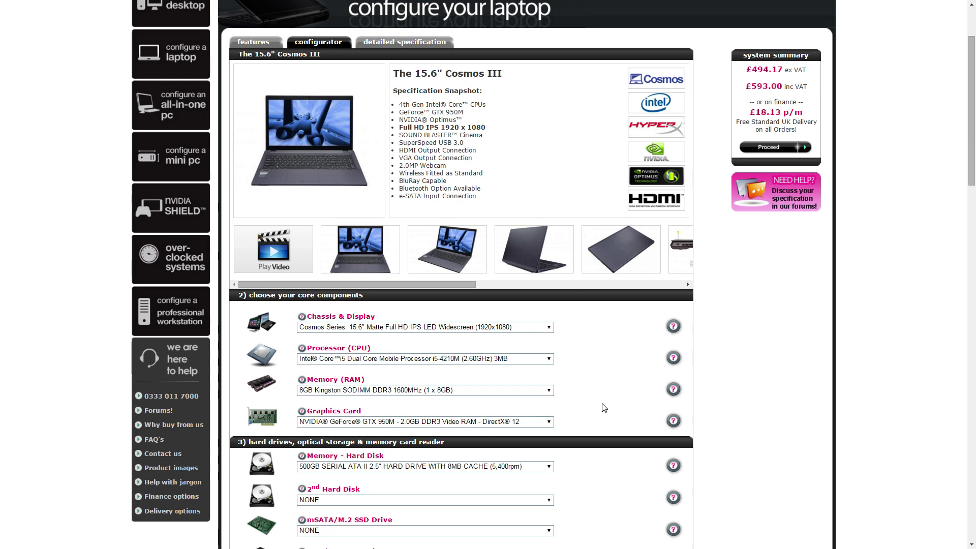
scroll(604, 407, down, 1)
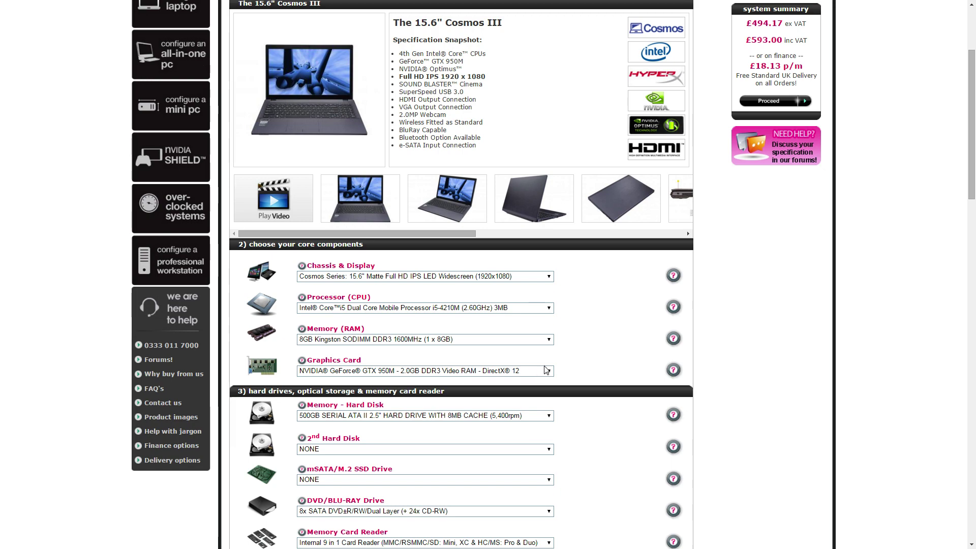
scroll(590, 368, down, 1)
scroll(591, 370, down, 2)
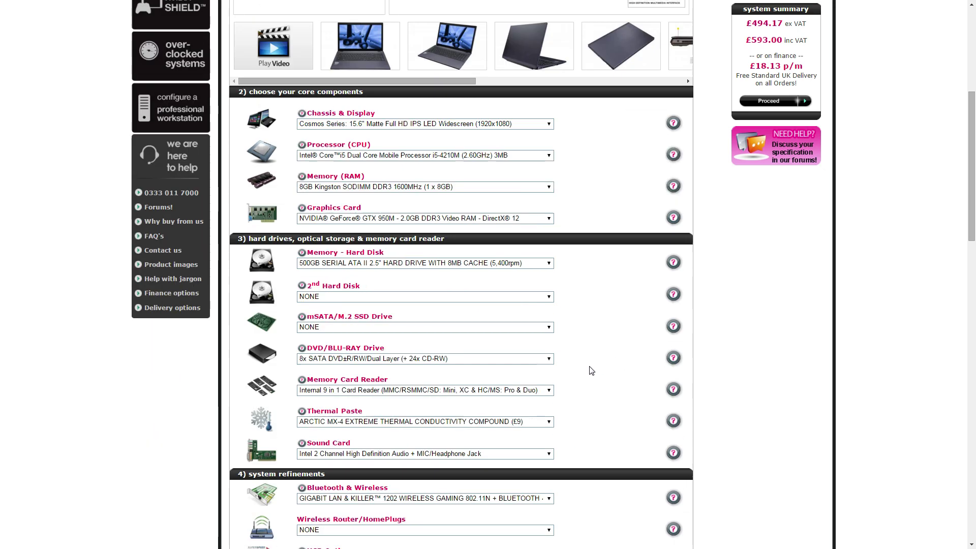
scroll(591, 370, up, 6)
scroll(590, 369, down, 2)
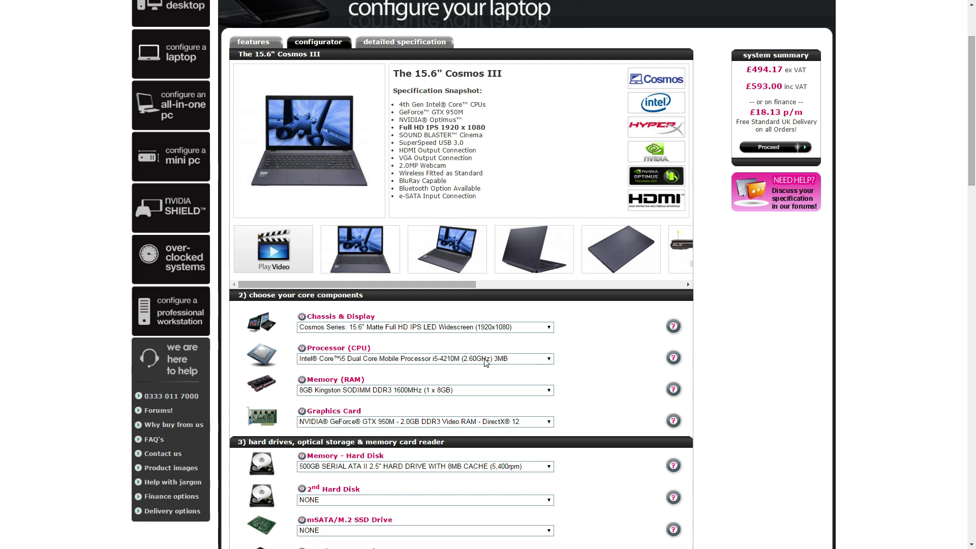
click(425, 359)
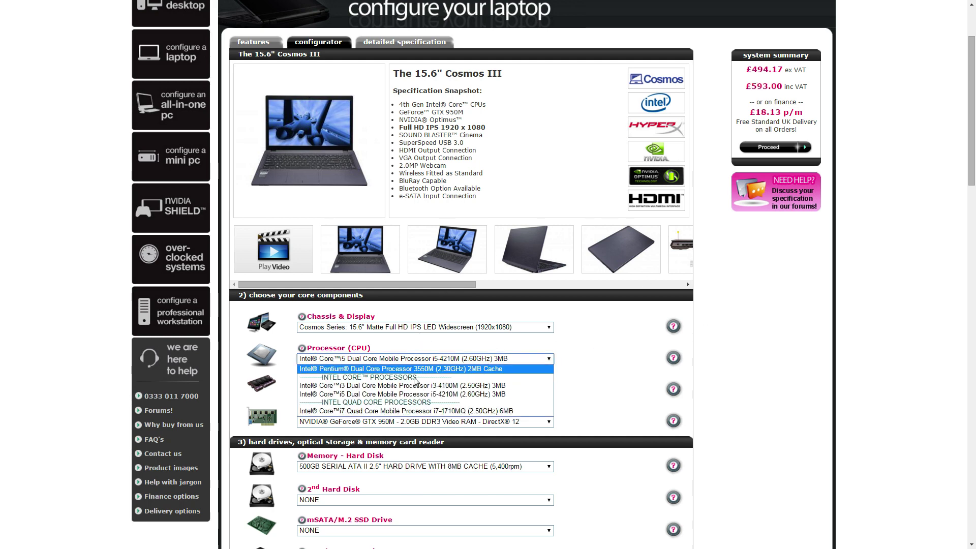
click(403, 390)
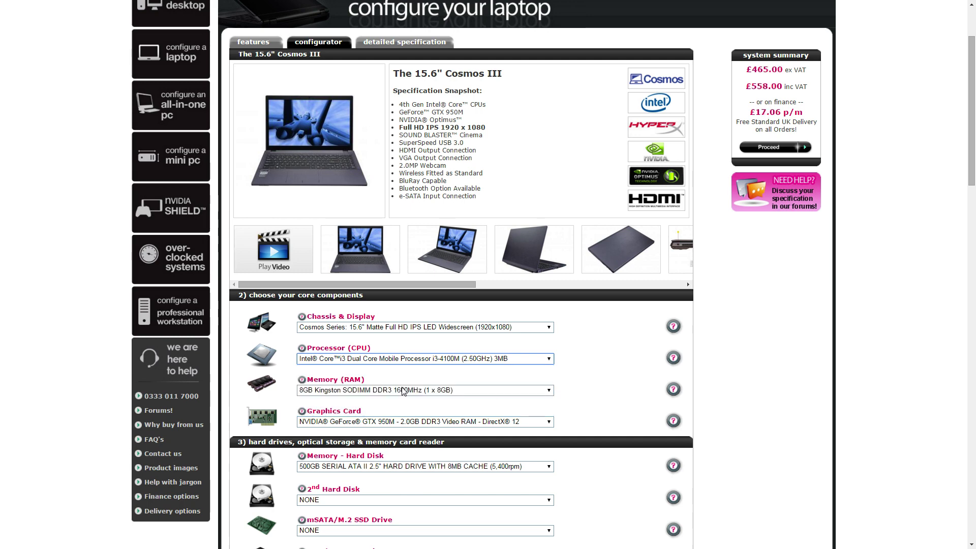
click(407, 358)
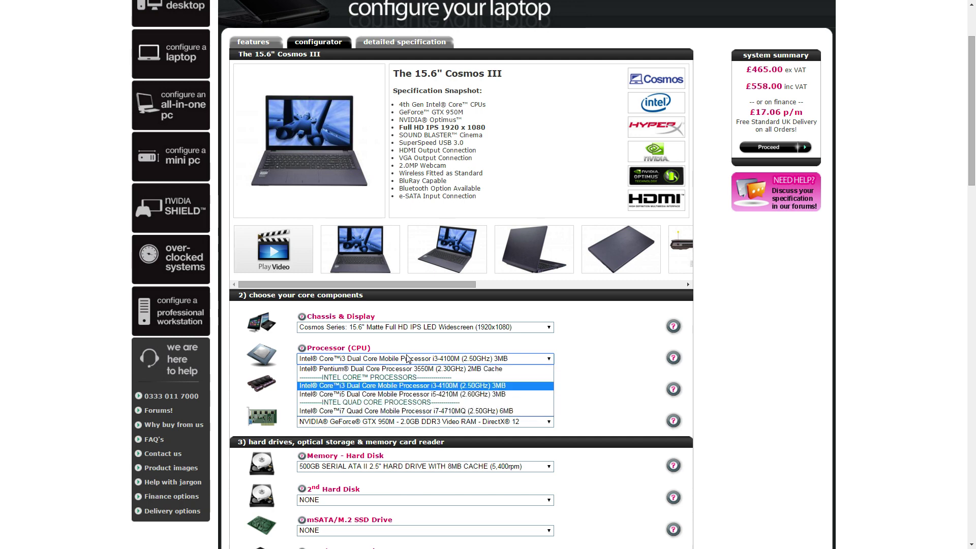
click(403, 391)
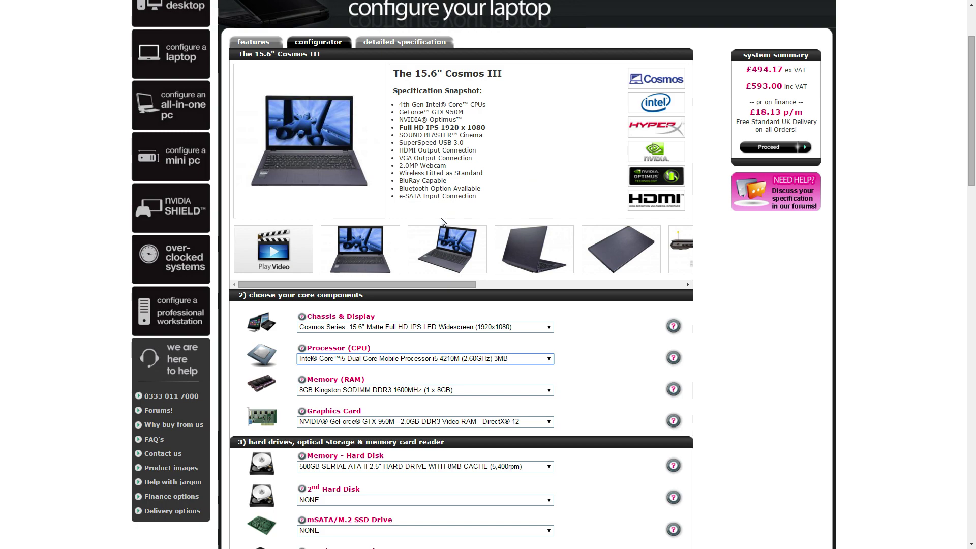
scroll(532, 337, up, 1)
scroll(532, 336, up, 1)
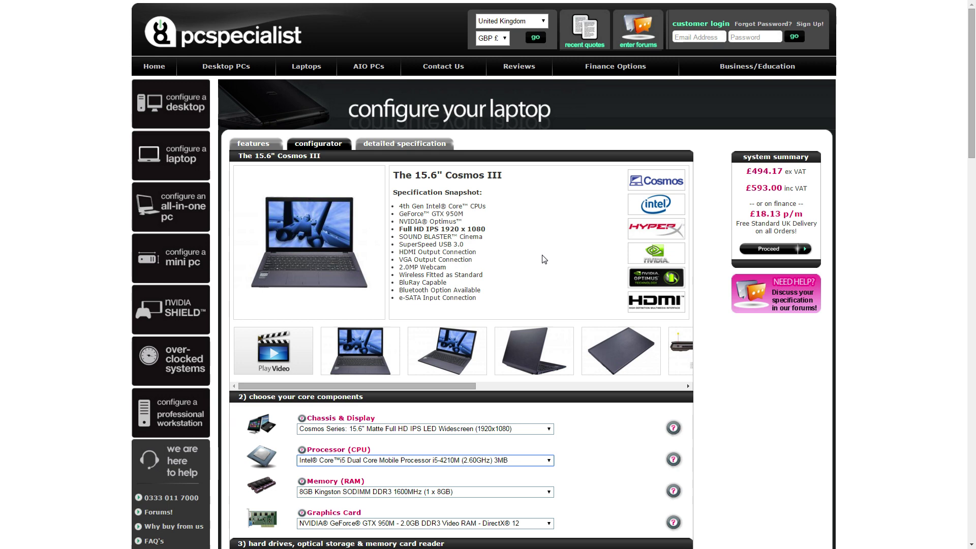
scroll(541, 259, down, 2)
scroll(538, 259, up, 2)
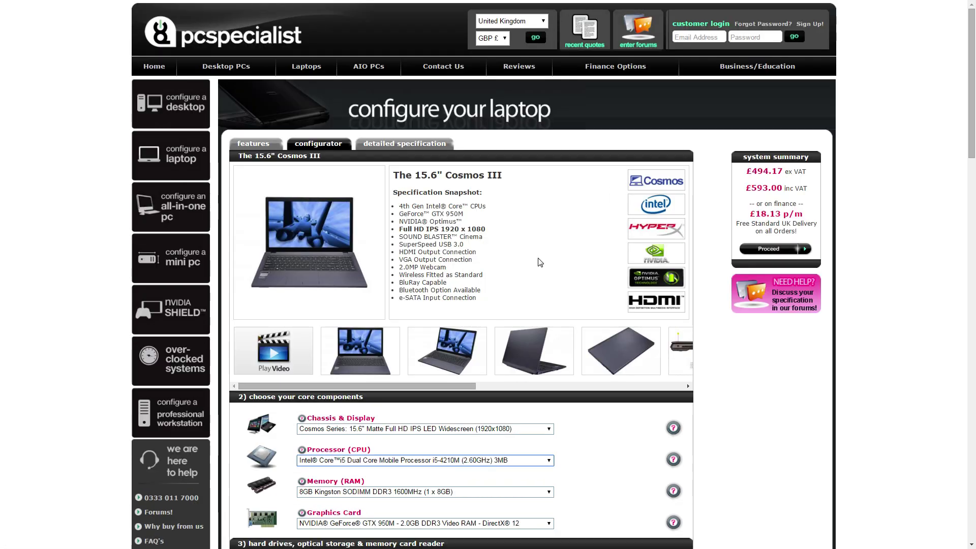